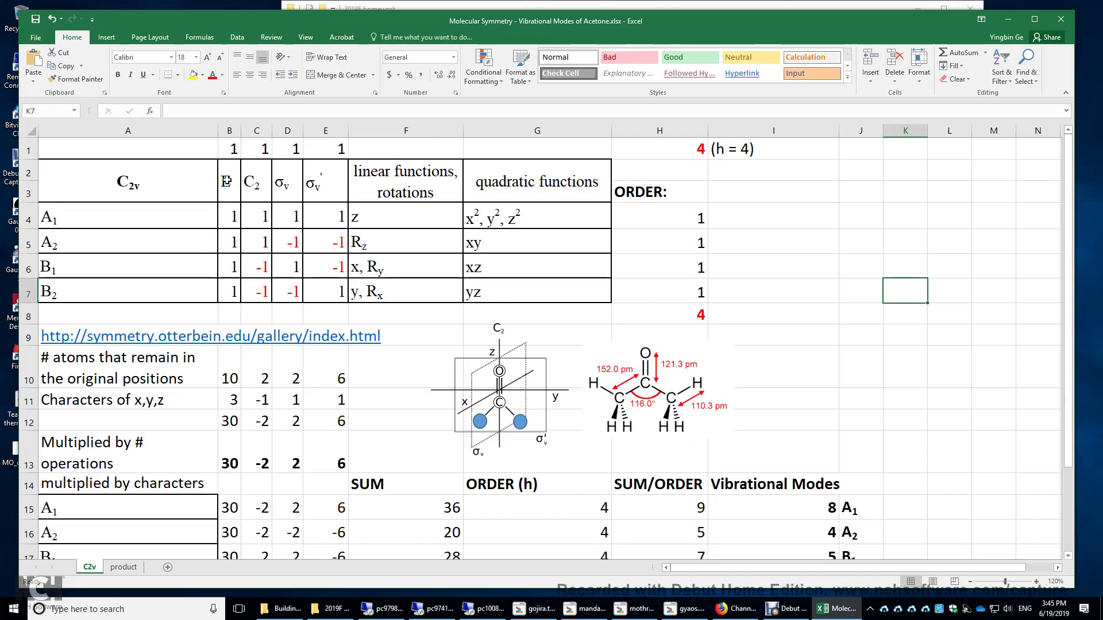
# - Review the number of acetone atoms that remain in their original positions under each symmetry operation, cells B10 to E10
pyautogui.click(226, 180)
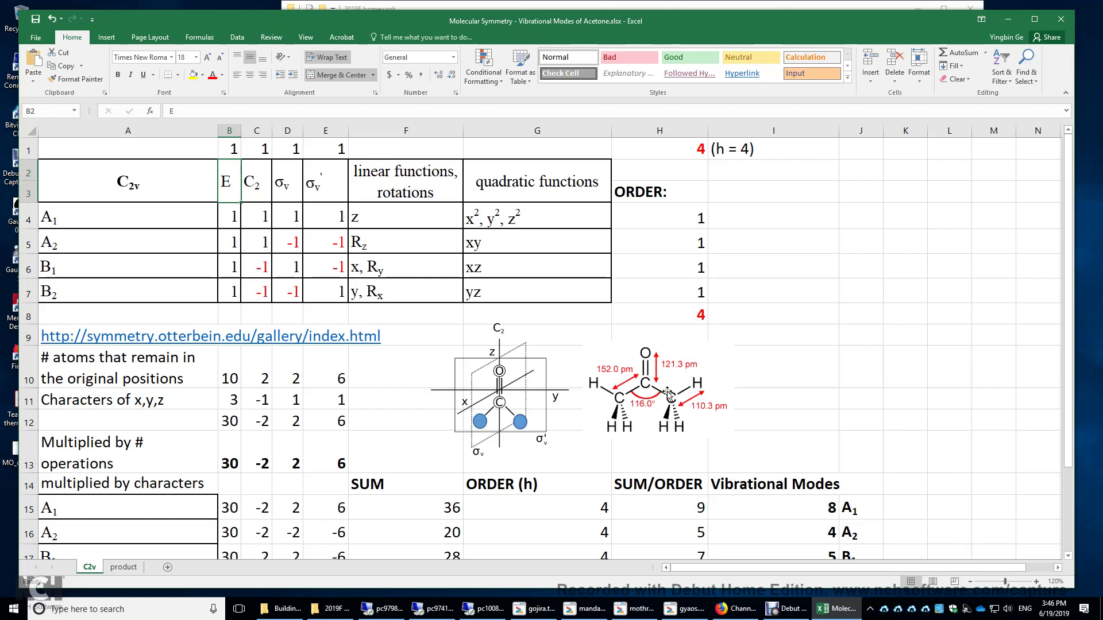
pyautogui.click(233, 381)
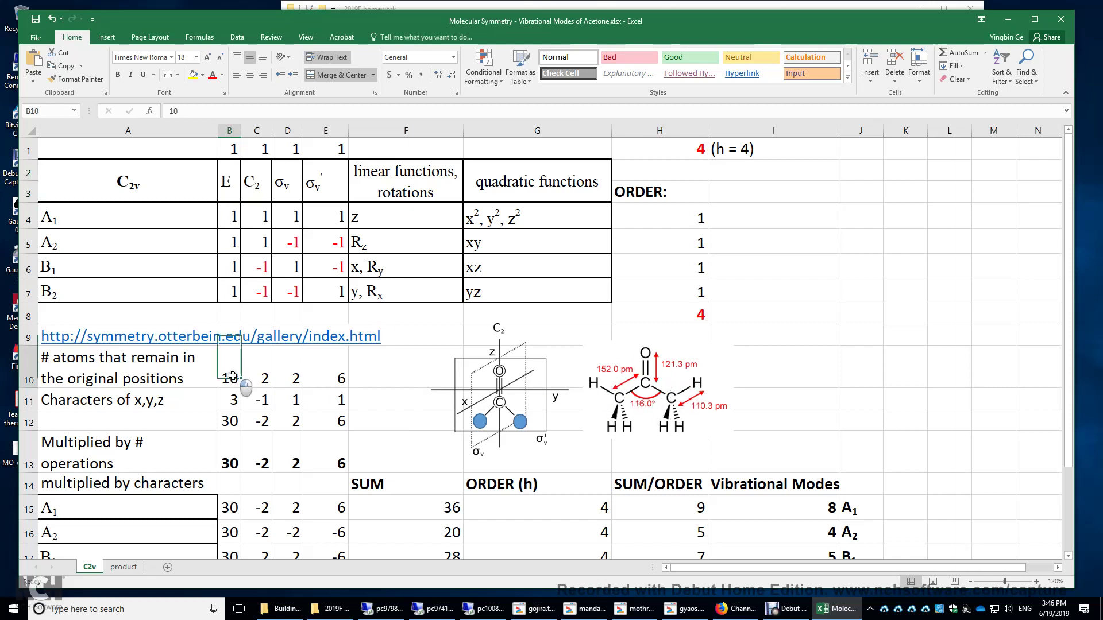
pyautogui.click(251, 184)
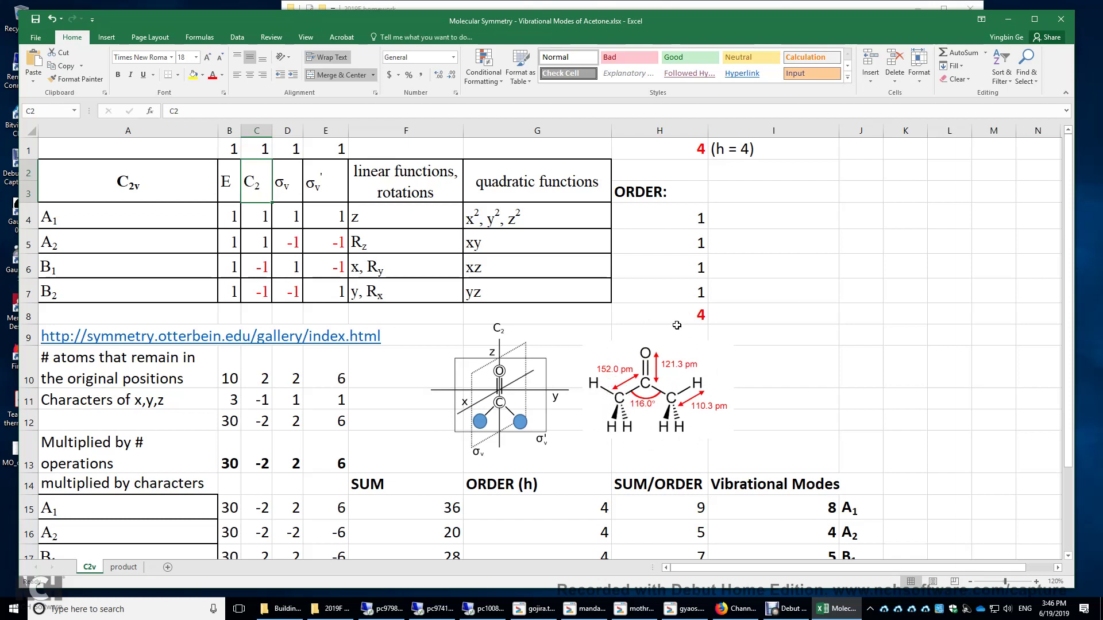
pyautogui.click(261, 370)
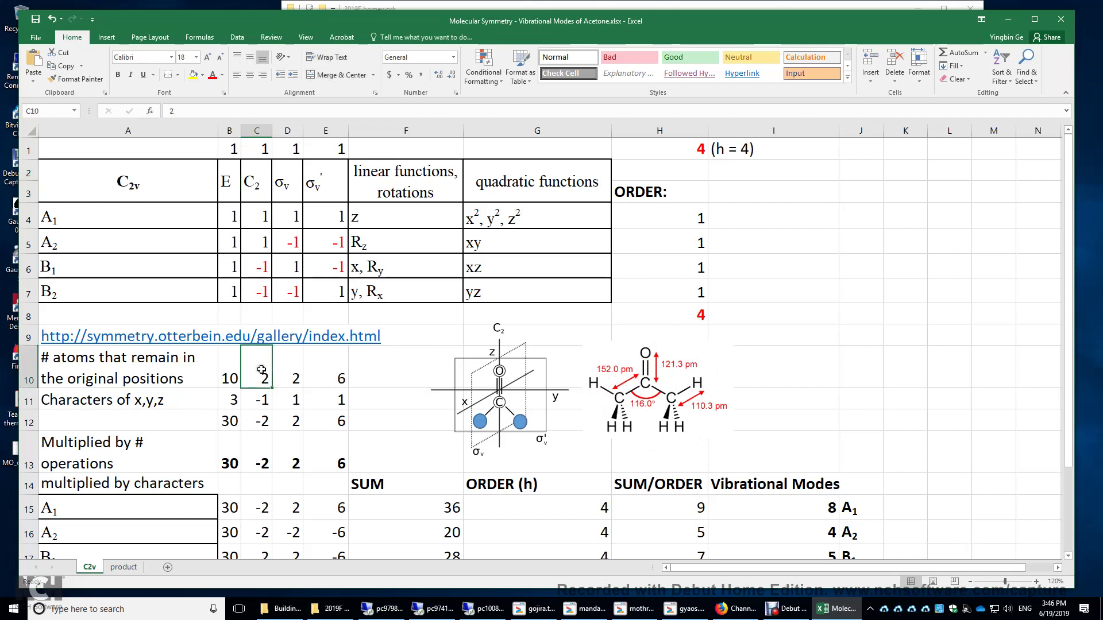
pyautogui.click(294, 378)
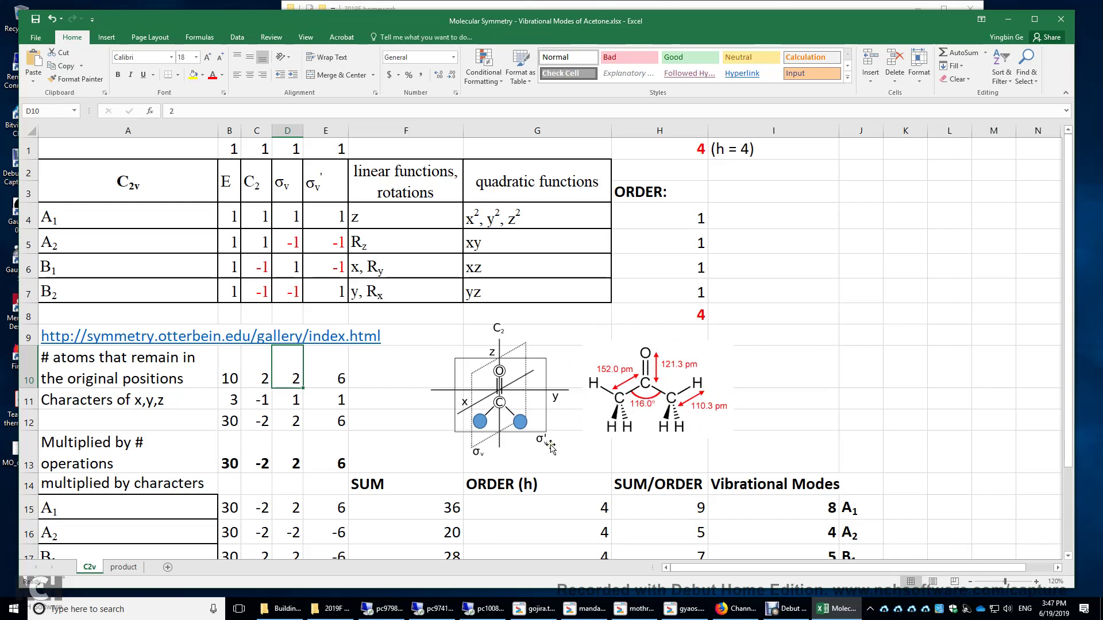
pyautogui.click(333, 373)
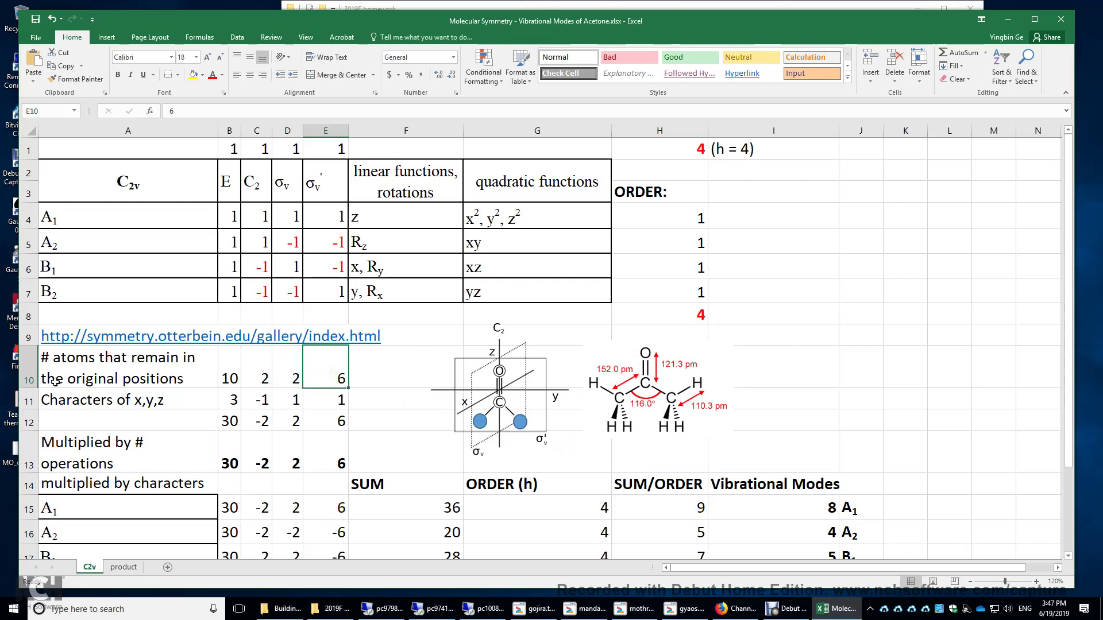
# - Examine how the x, y and z rows of the character table feed the E column's character sum in B11
pyautogui.click(90, 405)
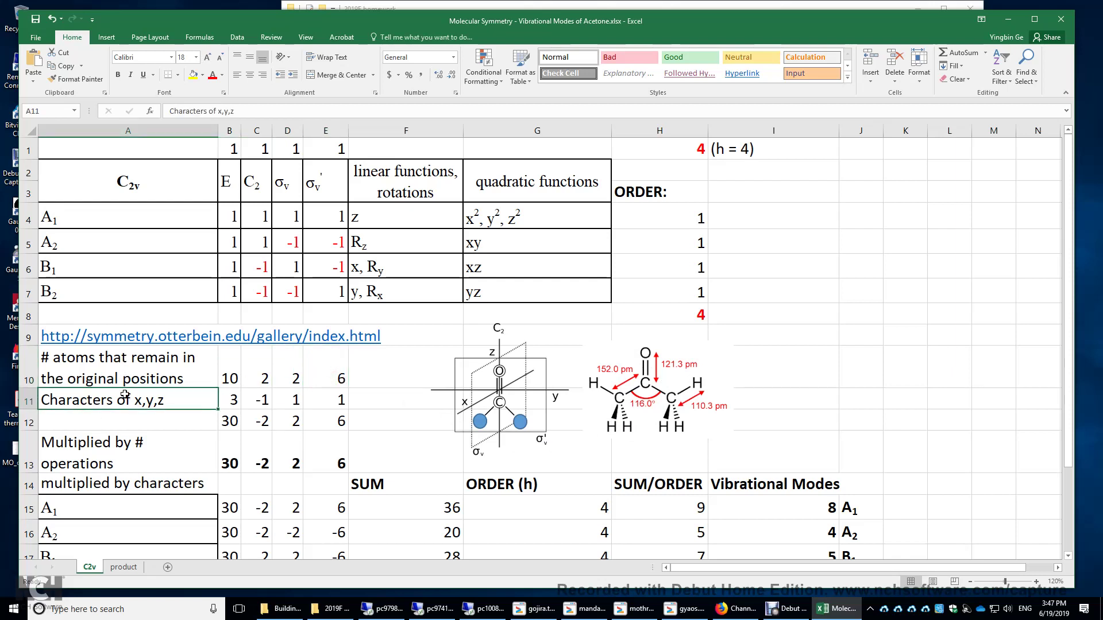
pyautogui.click(351, 267)
pyautogui.click(355, 282)
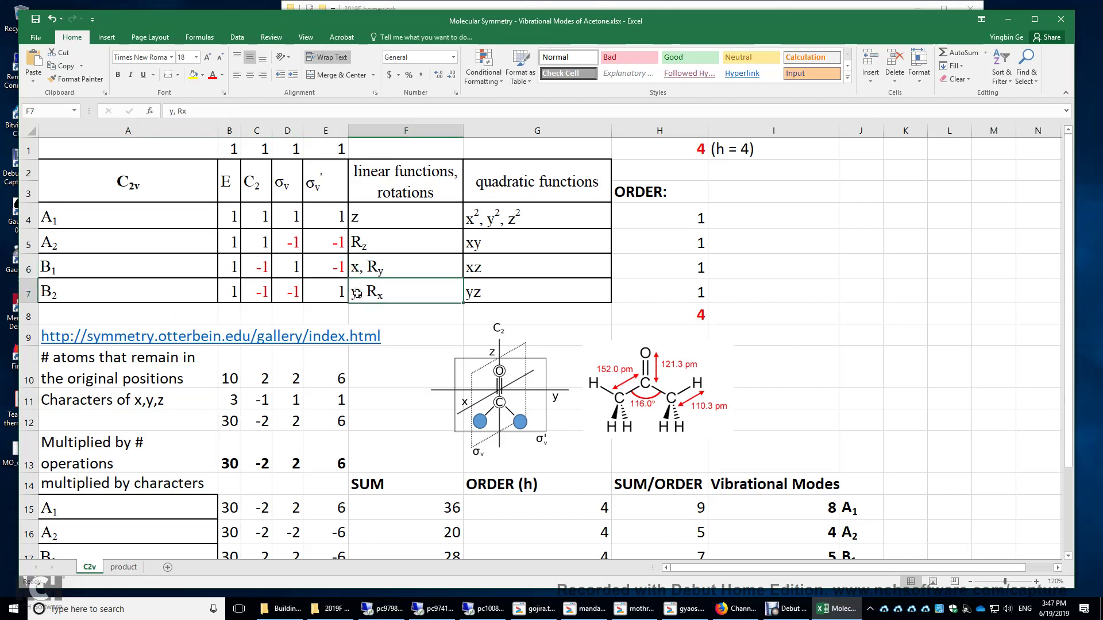
pyautogui.click(365, 225)
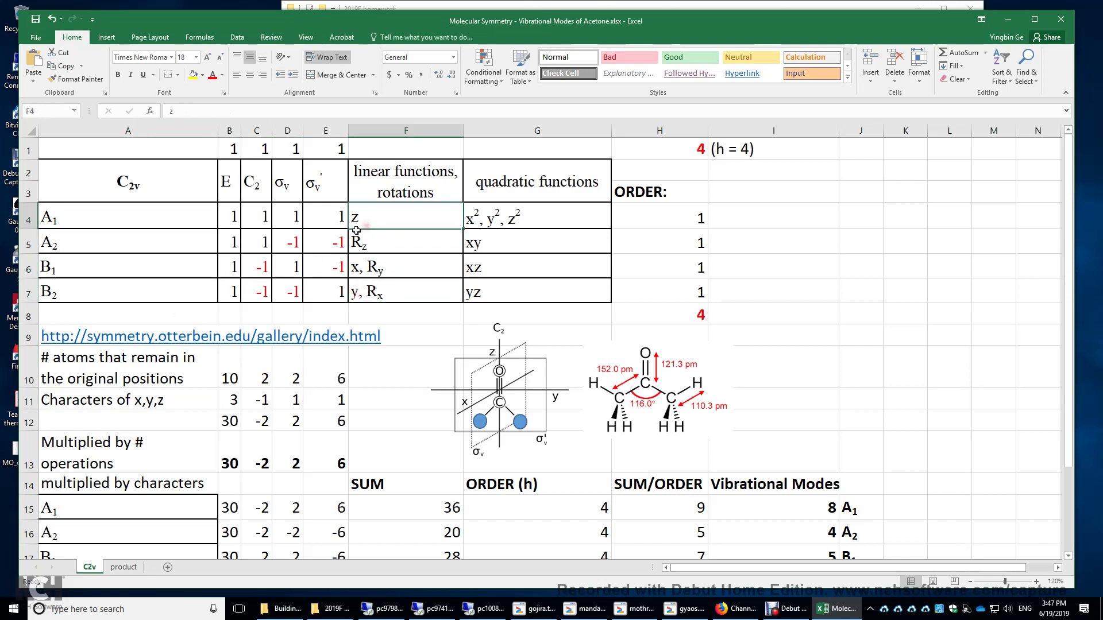
pyautogui.click(227, 182)
pyautogui.moveTo(231, 272); pyautogui.dragTo(229, 292)
pyautogui.click(228, 217)
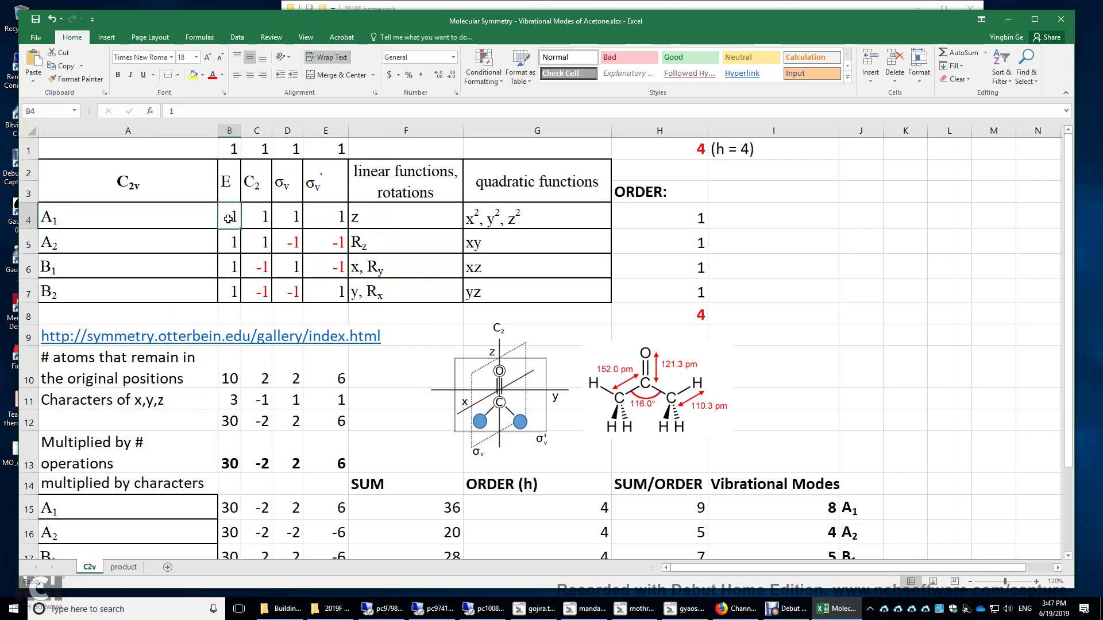
pyautogui.click(231, 268)
pyautogui.click(230, 292)
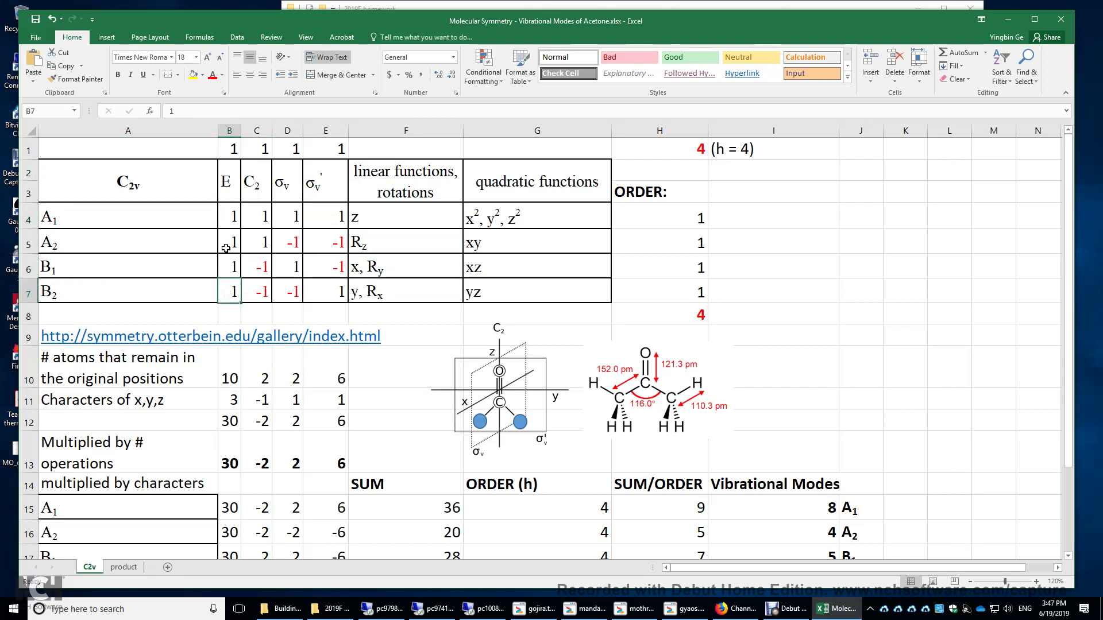
pyautogui.click(232, 403)
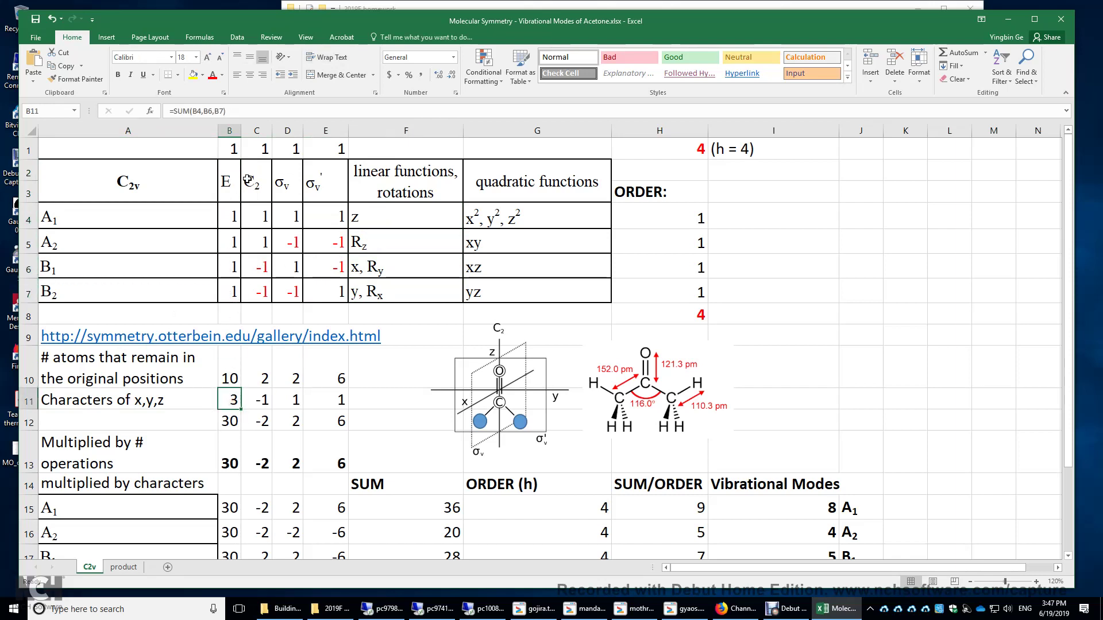
# - Trace the A1, B1 and B2 characters behind the x,y,z sums for C2 in C11 and σv in D11
pyautogui.click(255, 262)
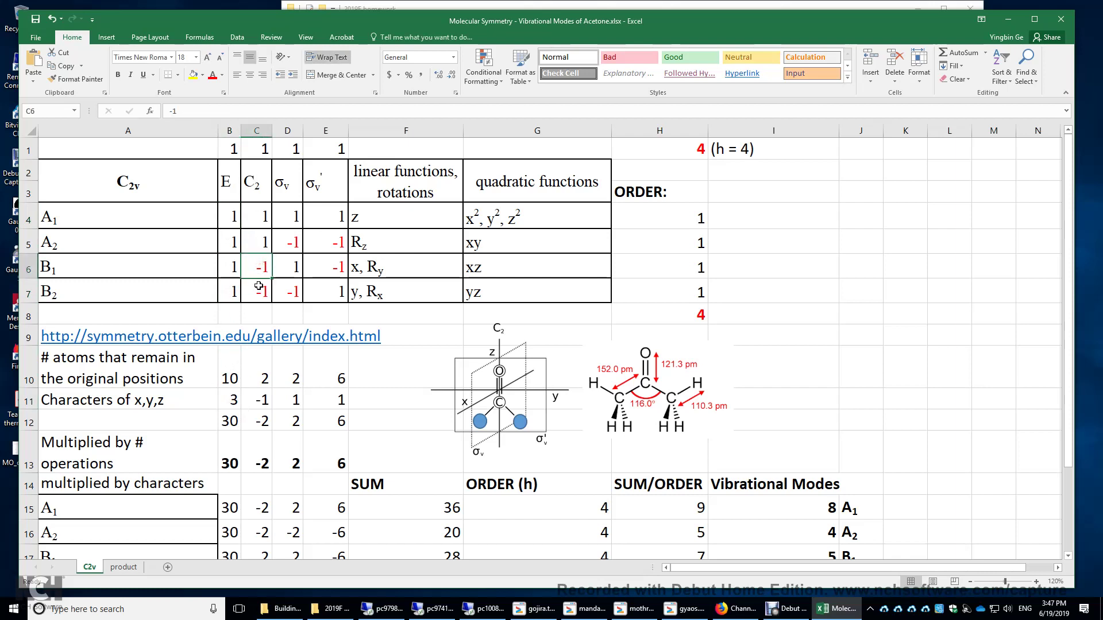
pyautogui.click(258, 292)
pyautogui.click(259, 219)
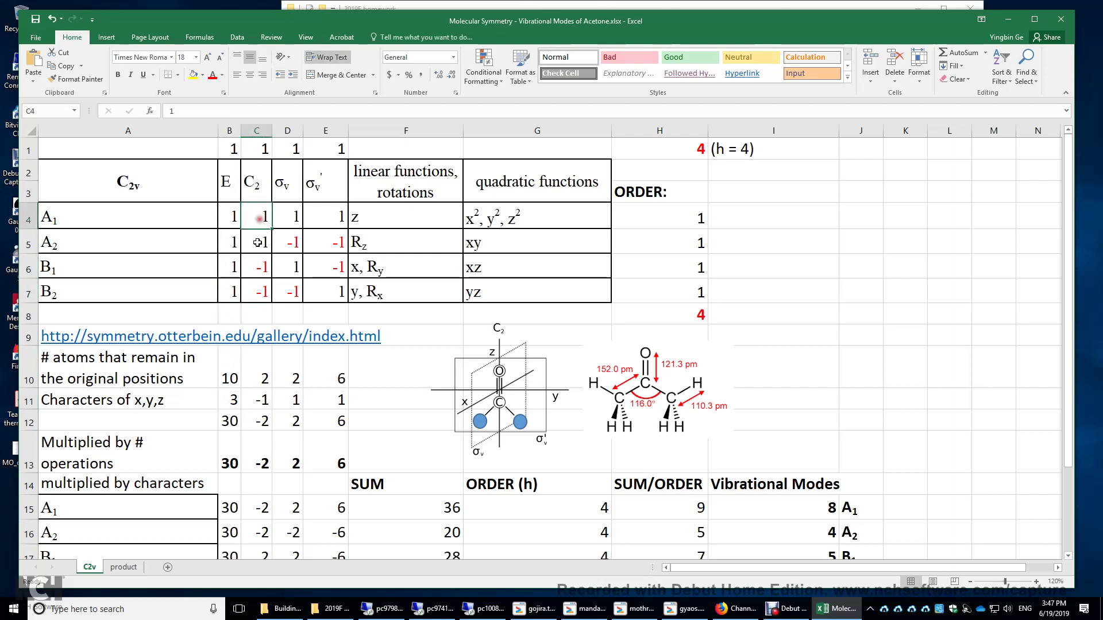
pyautogui.click(265, 399)
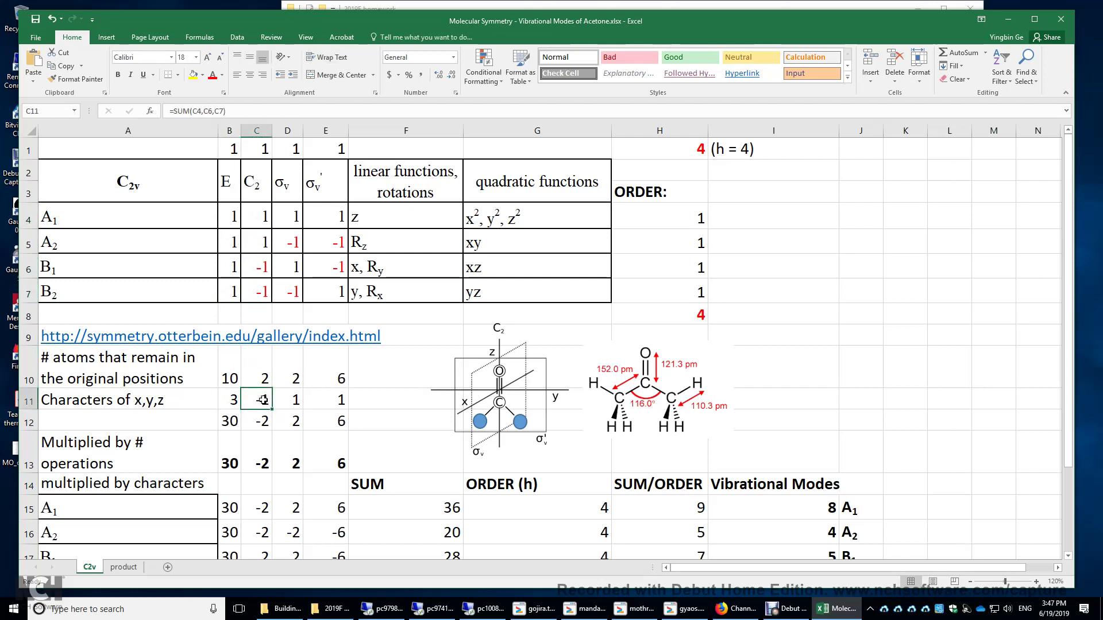
pyautogui.click(290, 268)
pyautogui.click(290, 289)
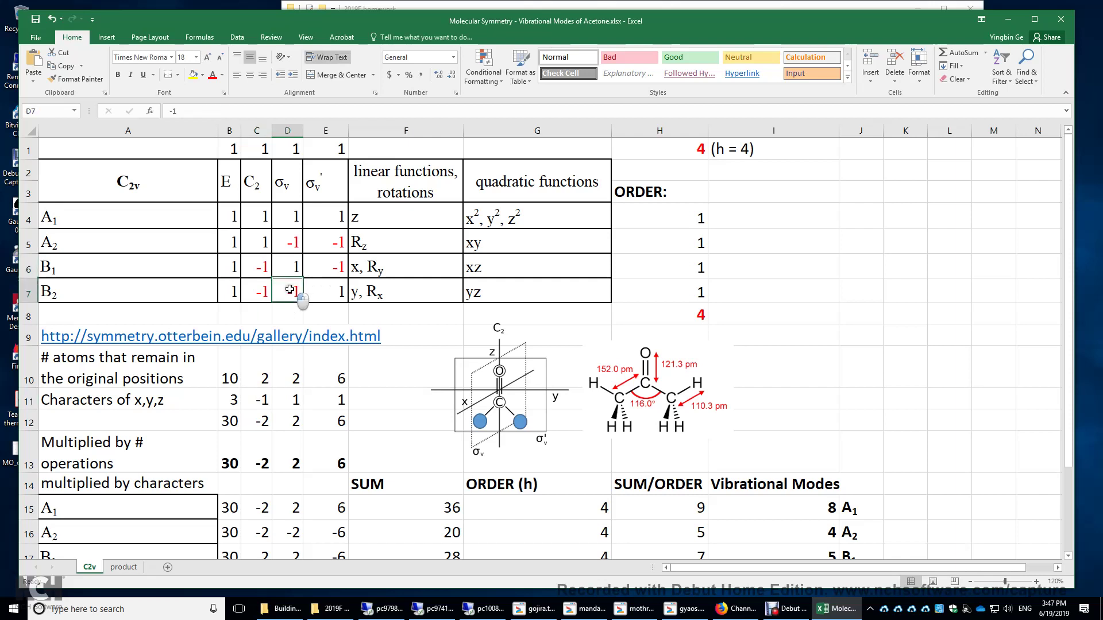
pyautogui.click(294, 214)
pyautogui.click(291, 406)
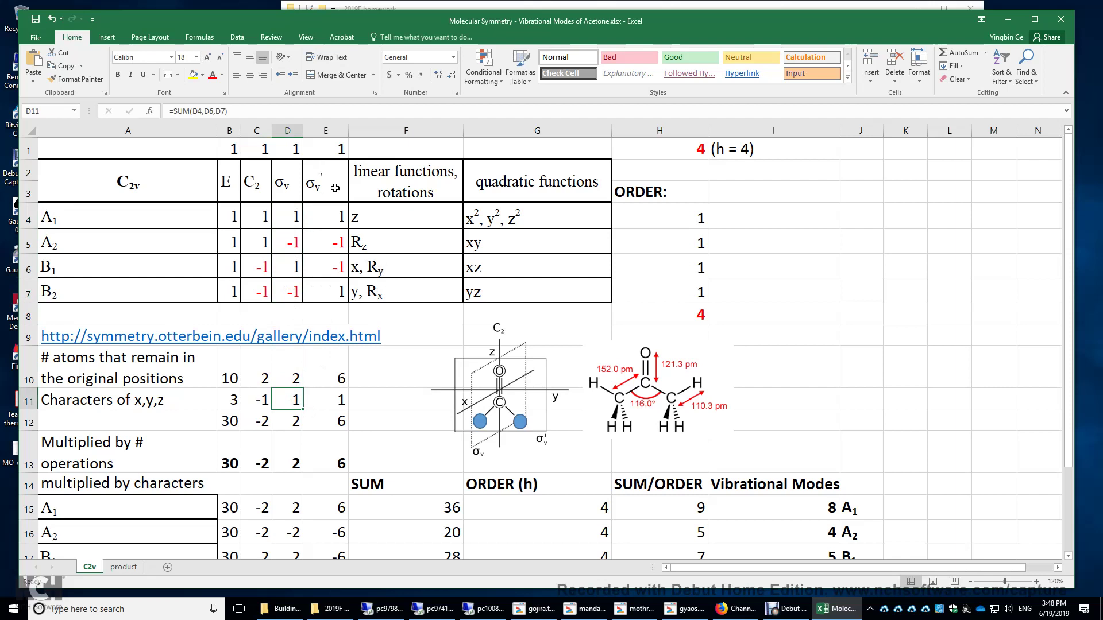
# - Check the σv' characters in the A1, B1 and B2 rows against their linear functions z, x and y
pyautogui.click(334, 272)
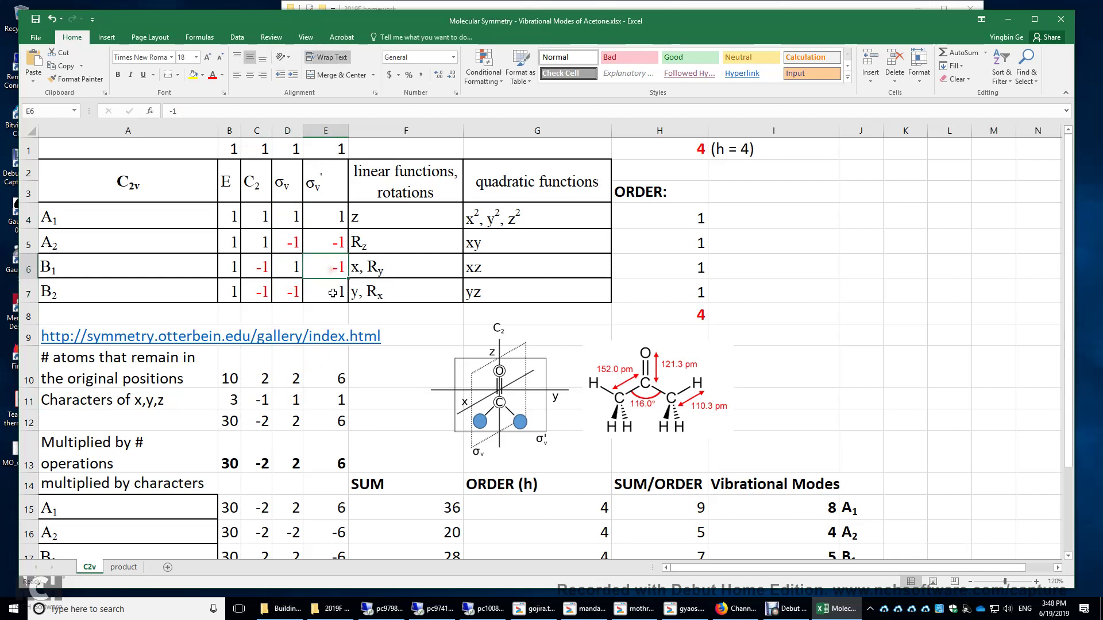
pyautogui.click(332, 293)
pyautogui.click(326, 213)
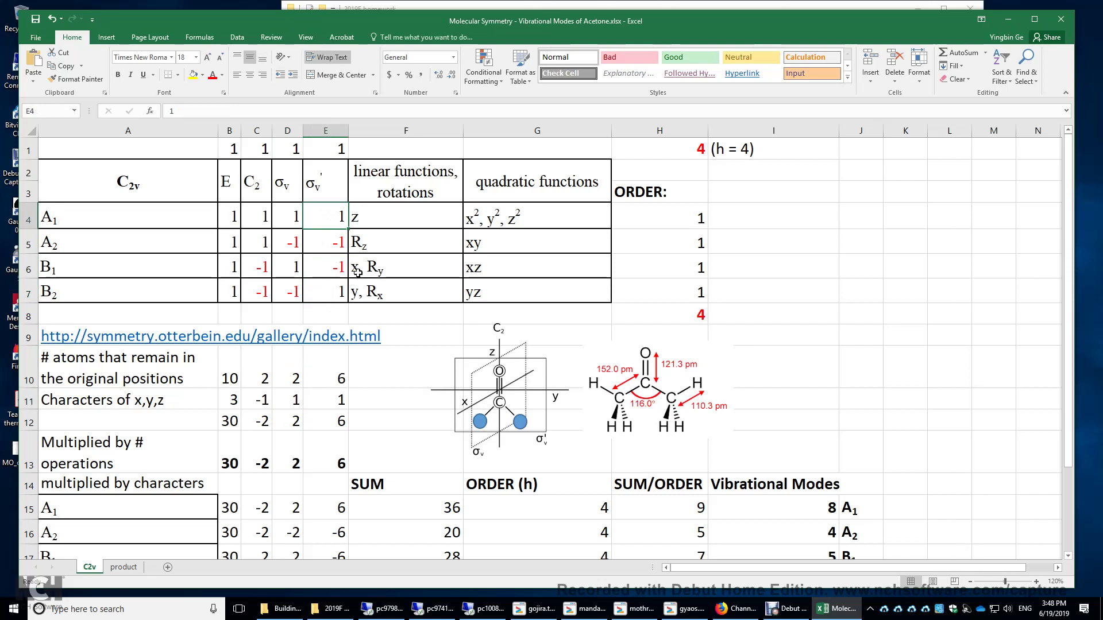
pyautogui.click(373, 241)
pyautogui.click(367, 292)
pyautogui.click(374, 267)
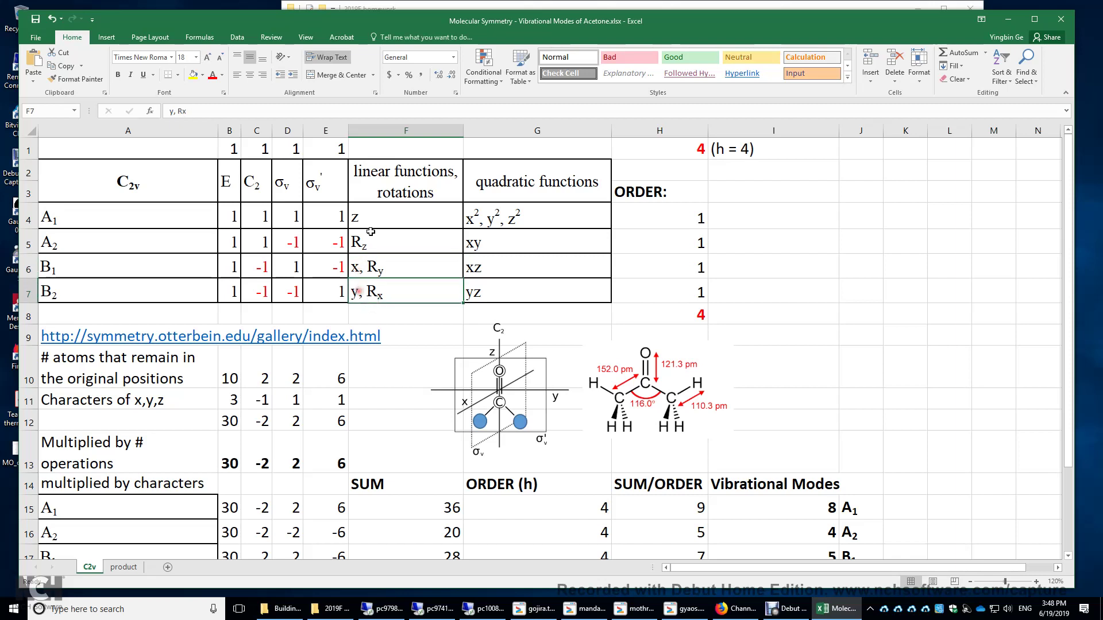
pyautogui.click(373, 218)
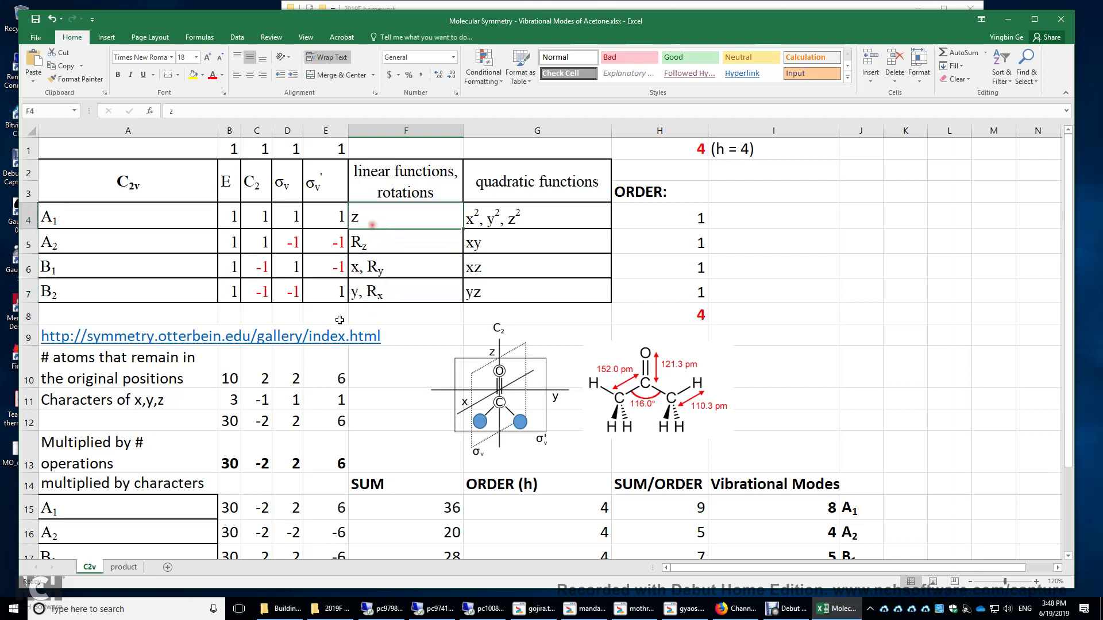
pyautogui.click(337, 273)
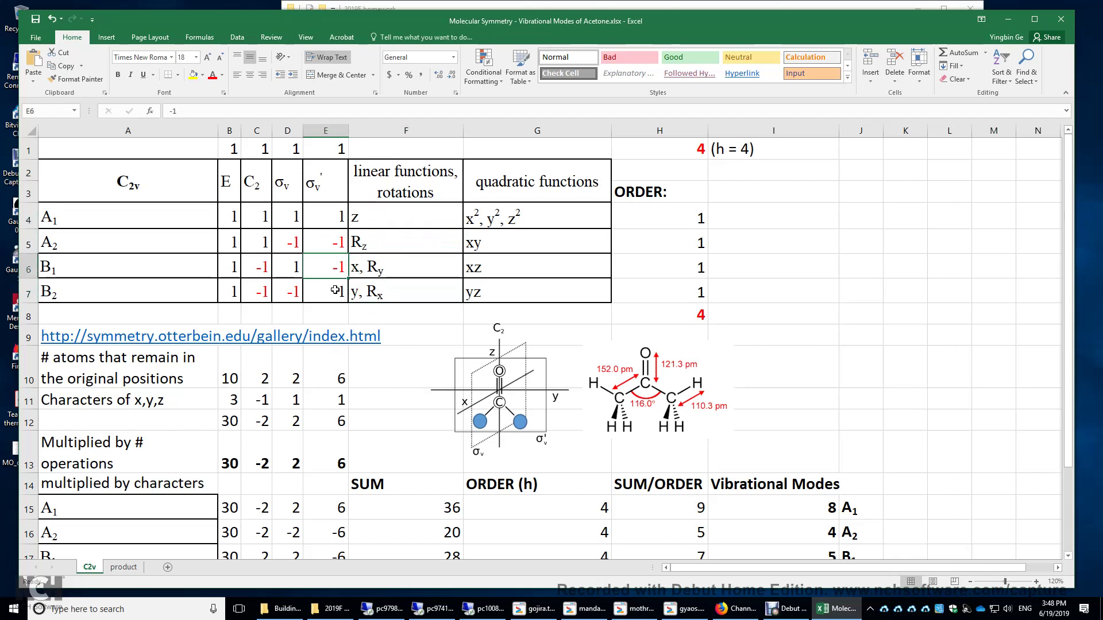
pyautogui.click(334, 291)
pyautogui.click(358, 292)
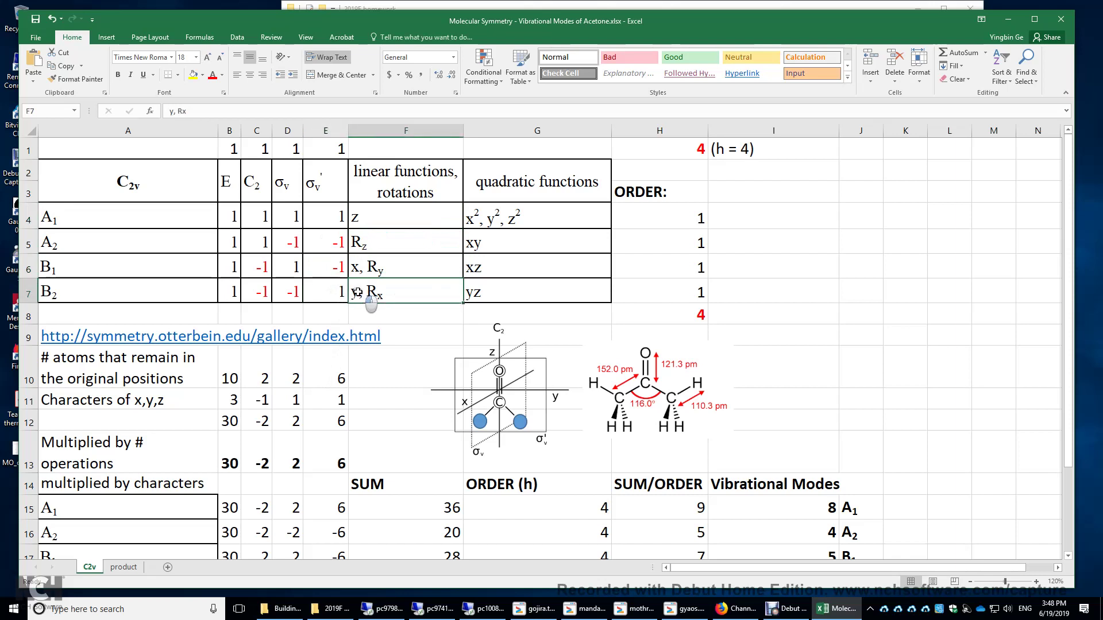
pyautogui.click(357, 216)
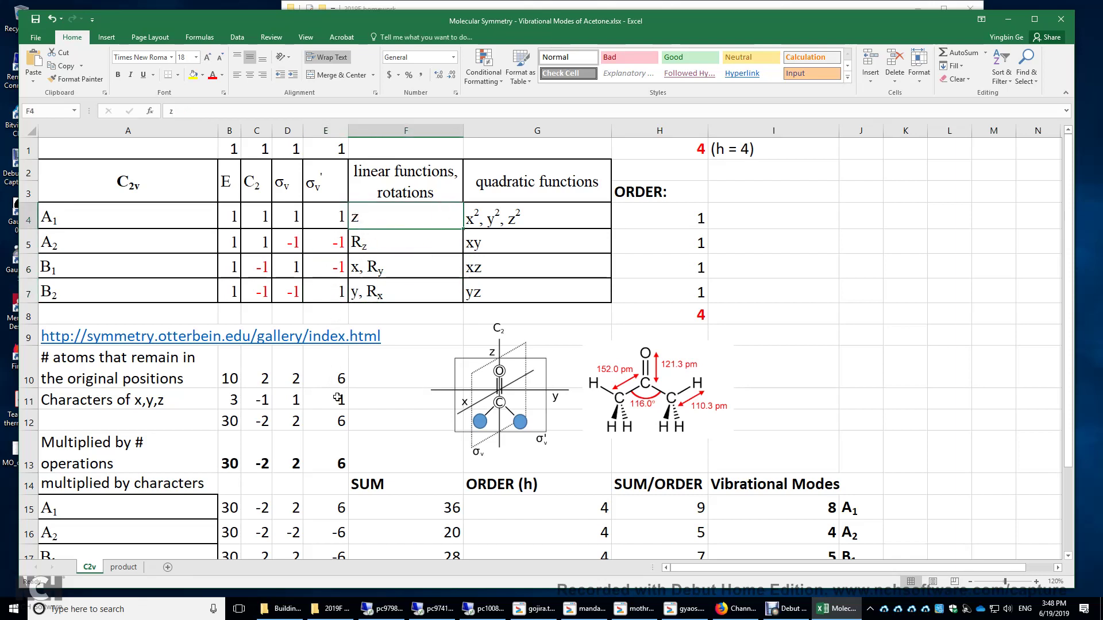
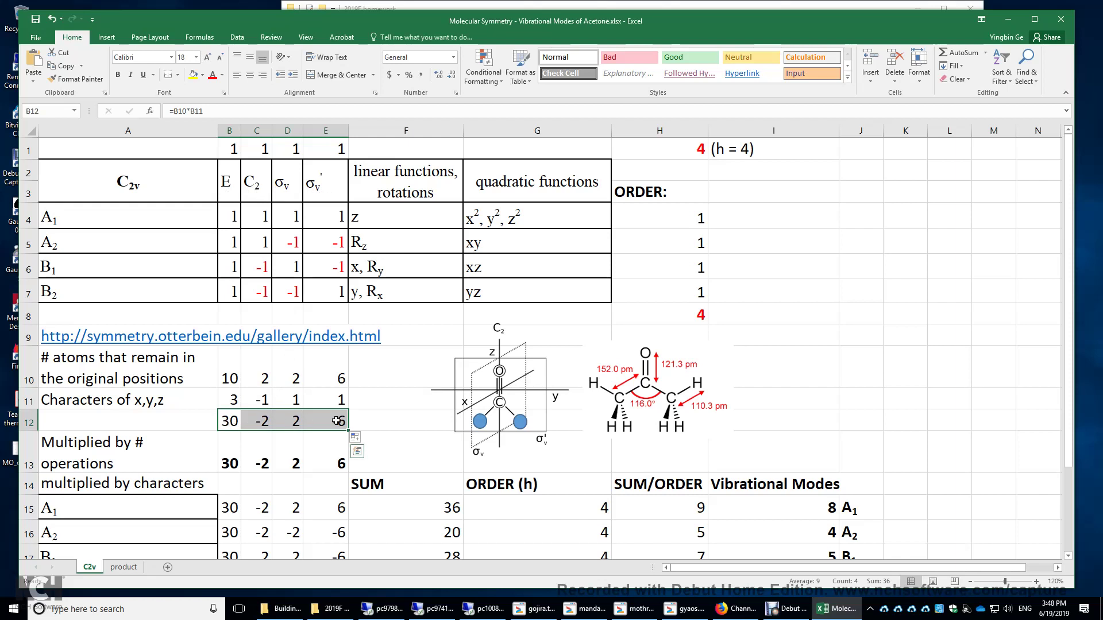
# - Inspect the row 13 products with the number of operations, B13 to E13, and the A1 and A2 rows of the character table
pyautogui.scroll(-2, 185, 258)
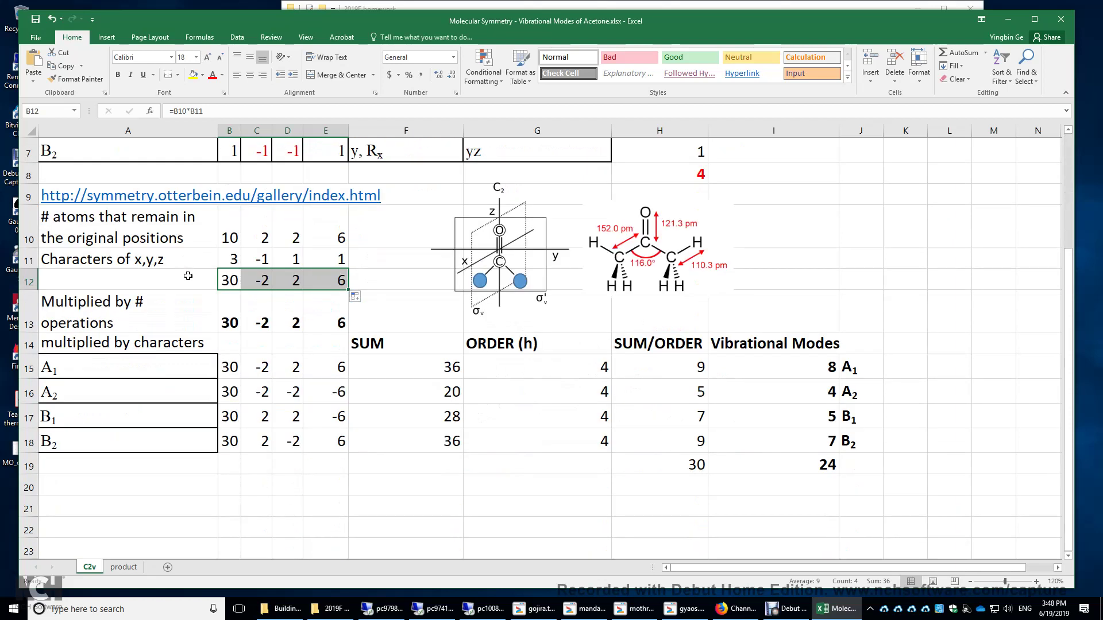
pyautogui.moveTo(233, 315); pyautogui.dragTo(328, 316)
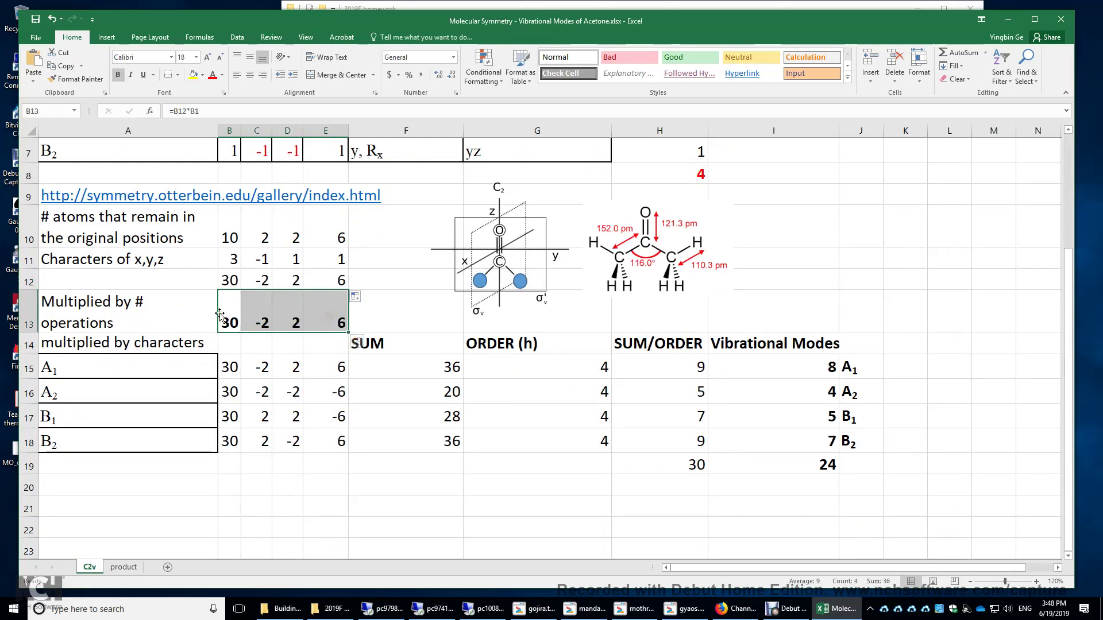
pyautogui.scroll(1, 329, 318)
pyautogui.scroll(1, 329, 317)
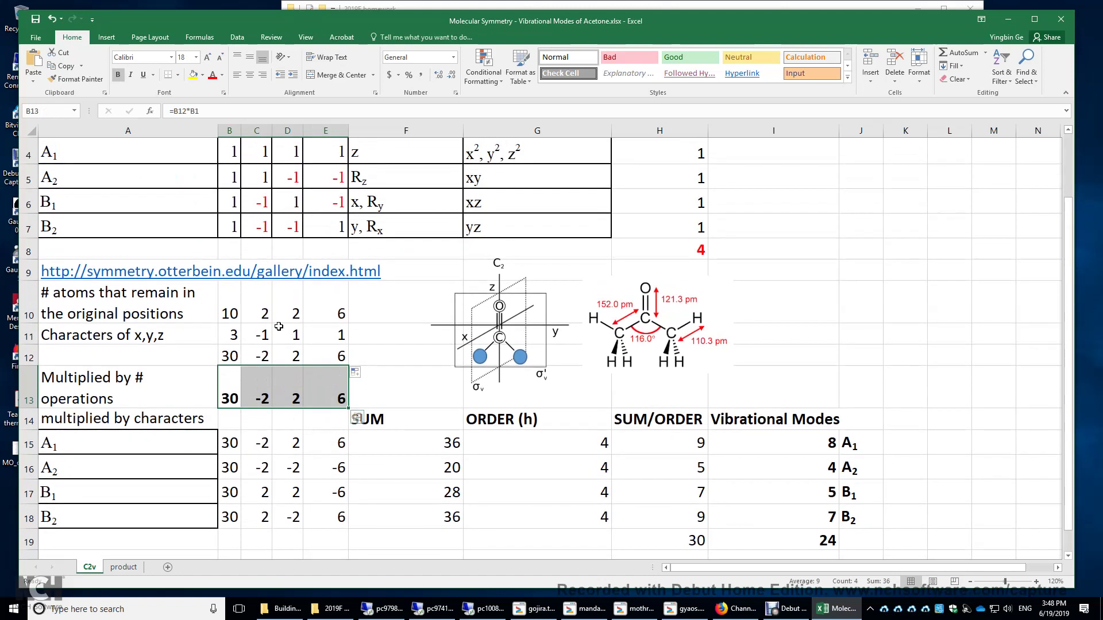
pyautogui.scroll(1, 208, 354)
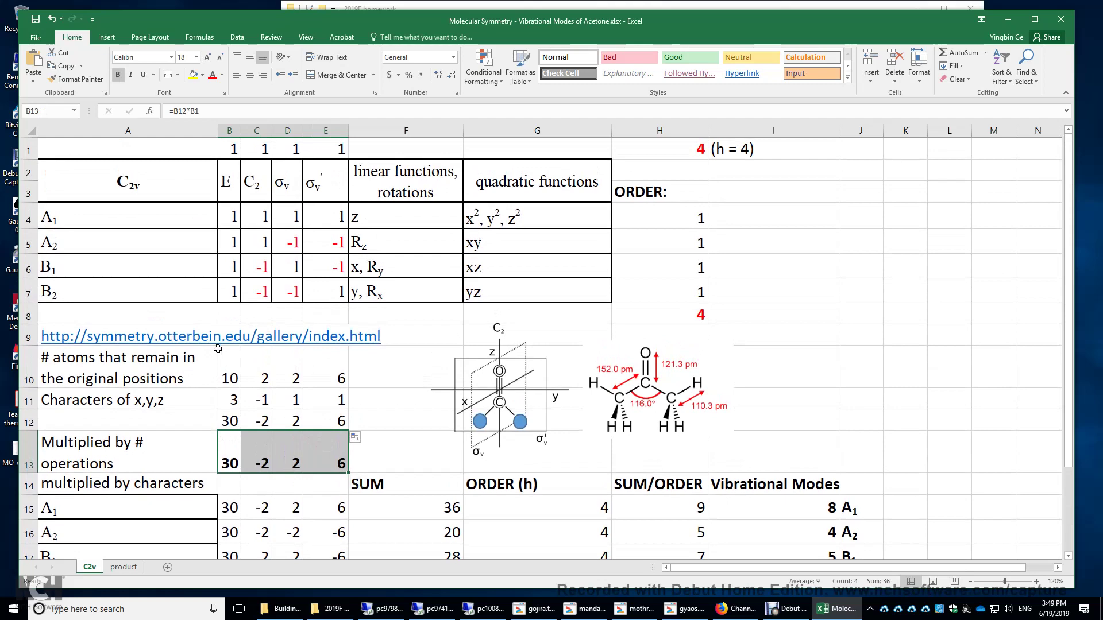
pyautogui.click(91, 221)
pyautogui.click(88, 243)
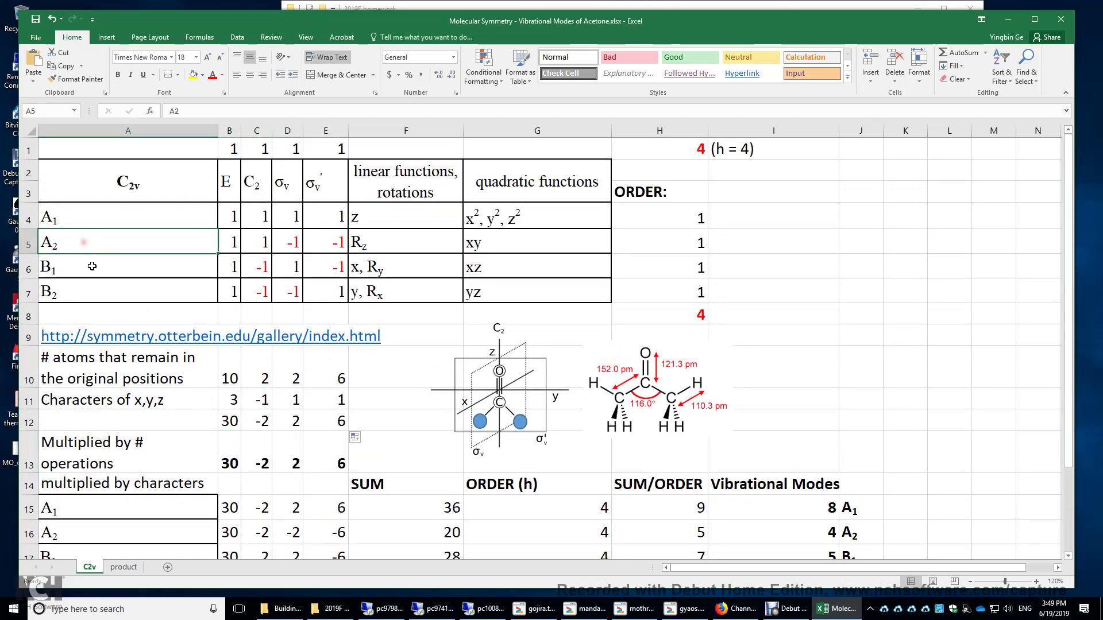
# - Re-enter the A1 product formula =B$13*B4 in B15 and fill it across through E15
pyautogui.scroll(-1, 272, 366)
pyautogui.doubleClick(224, 444)
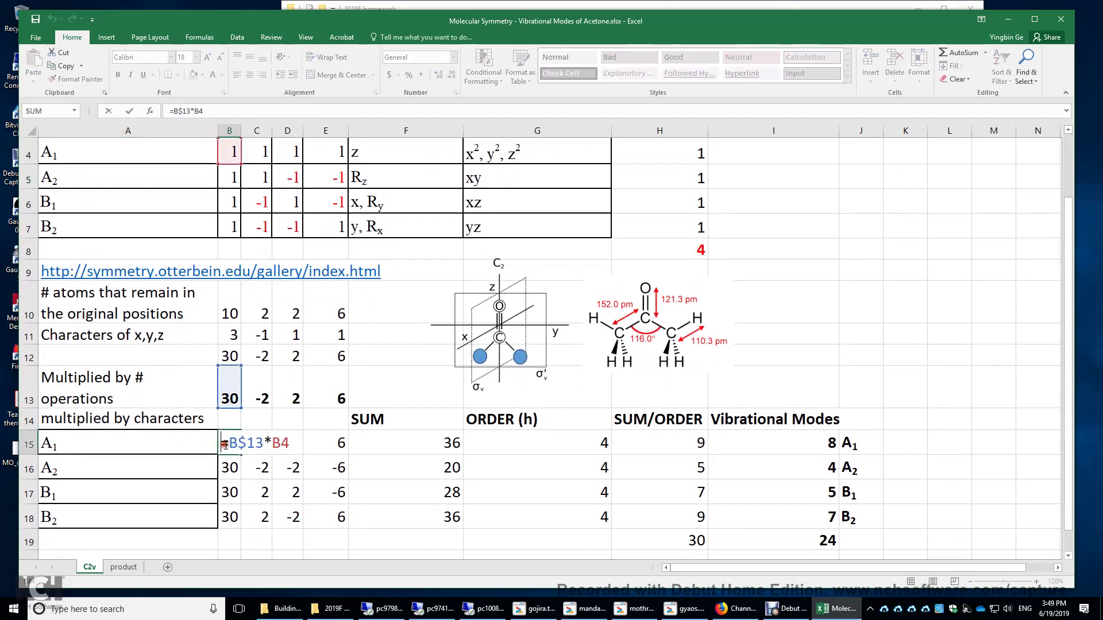
pyautogui.scroll(1, 228, 209)
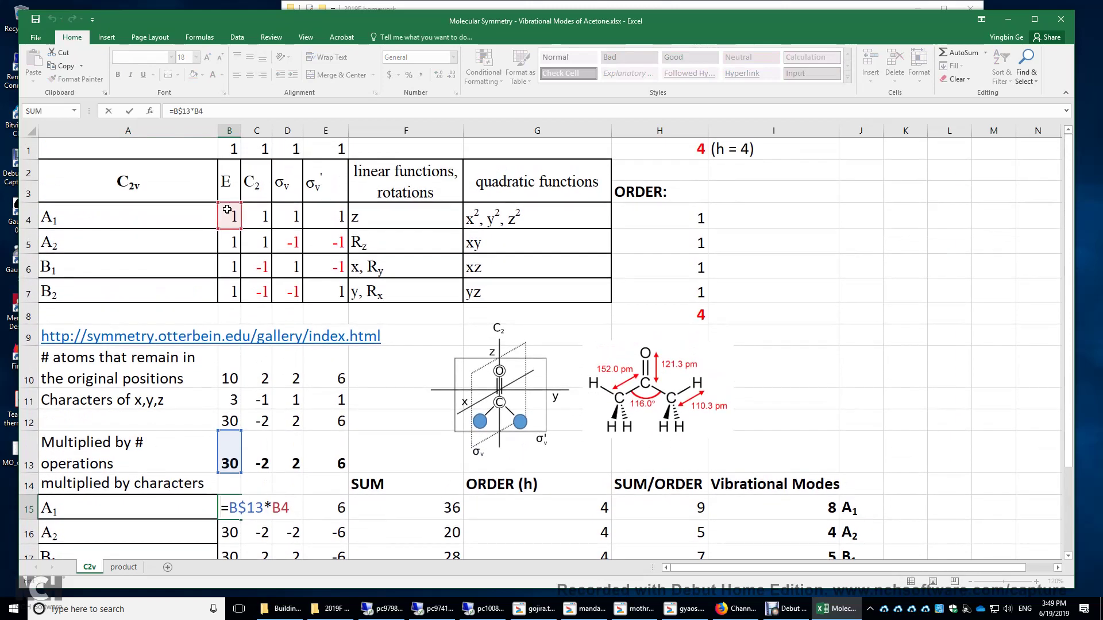
pyautogui.press('Return')
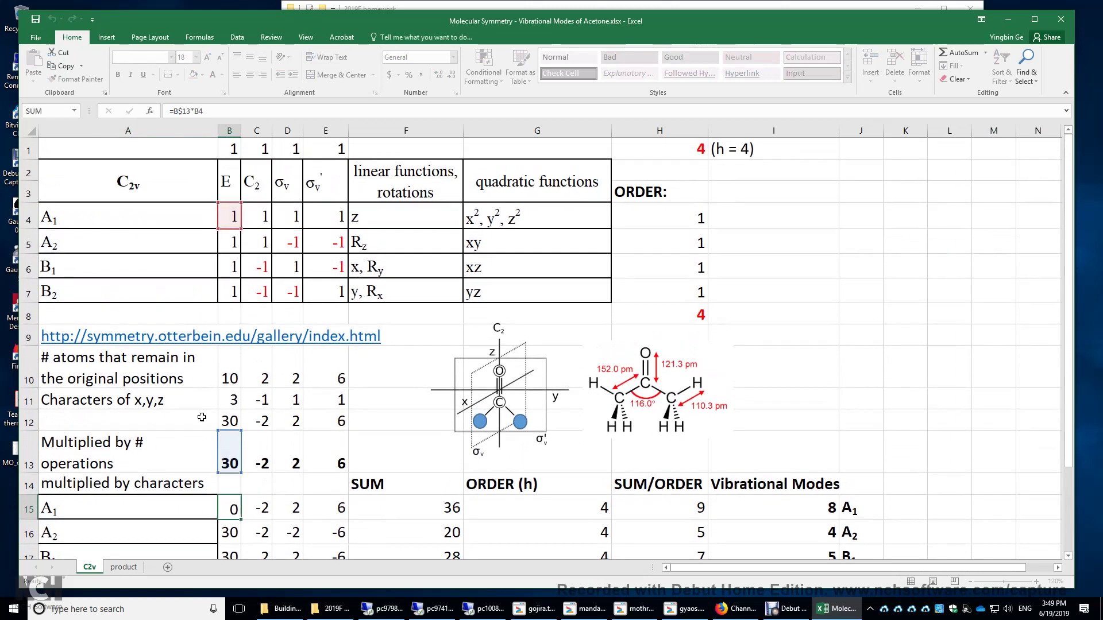
pyautogui.click(232, 515)
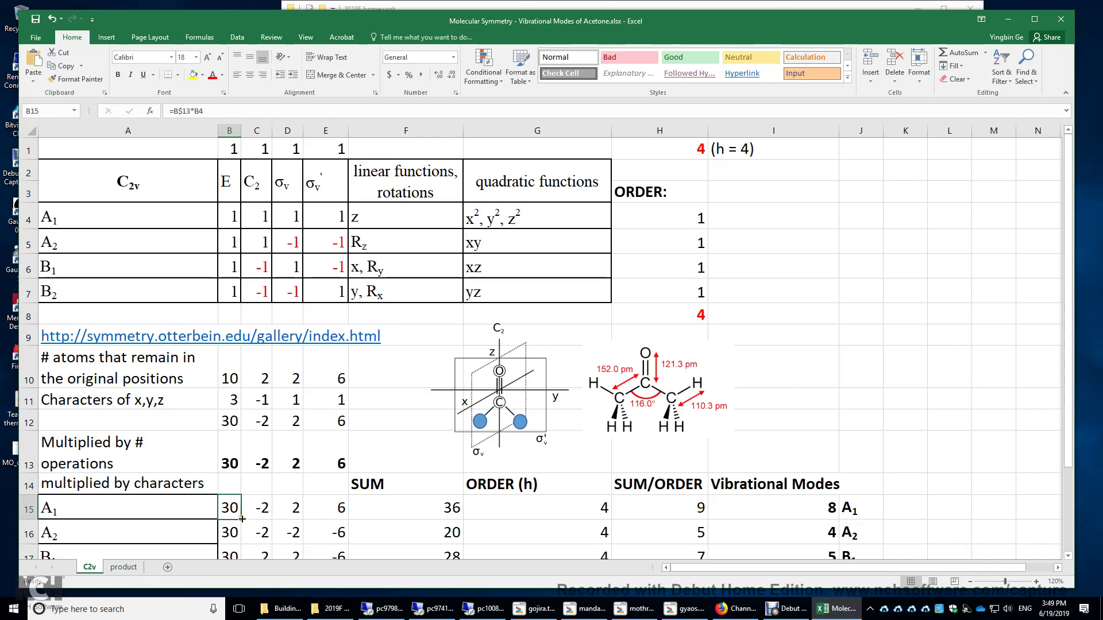
pyautogui.moveTo(242, 519); pyautogui.dragTo(342, 511)
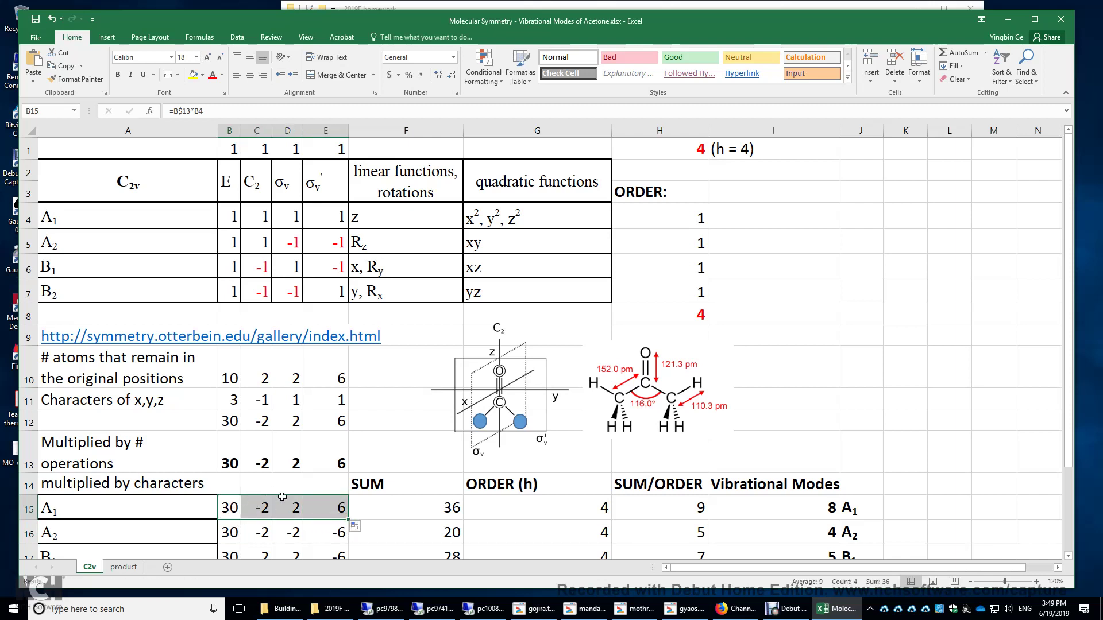
# - Fill the A1 products in B15:E15 down through row 18 for A2, B1 and B2
pyautogui.scroll(-1, 282, 496)
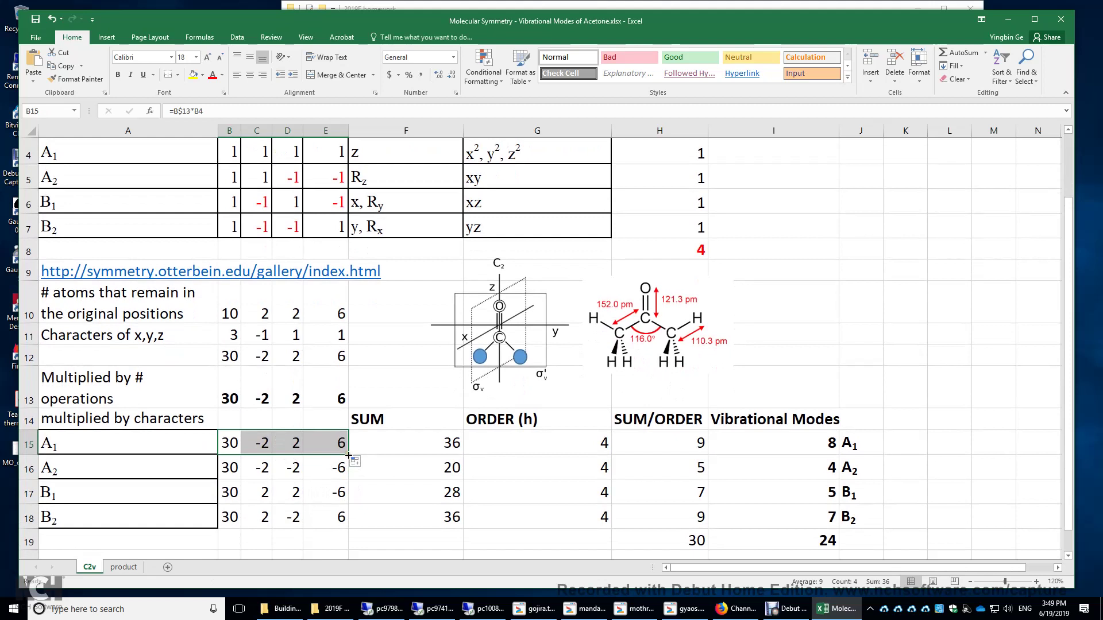
pyautogui.moveTo(348, 456); pyautogui.dragTo(343, 520)
pyautogui.click(237, 535)
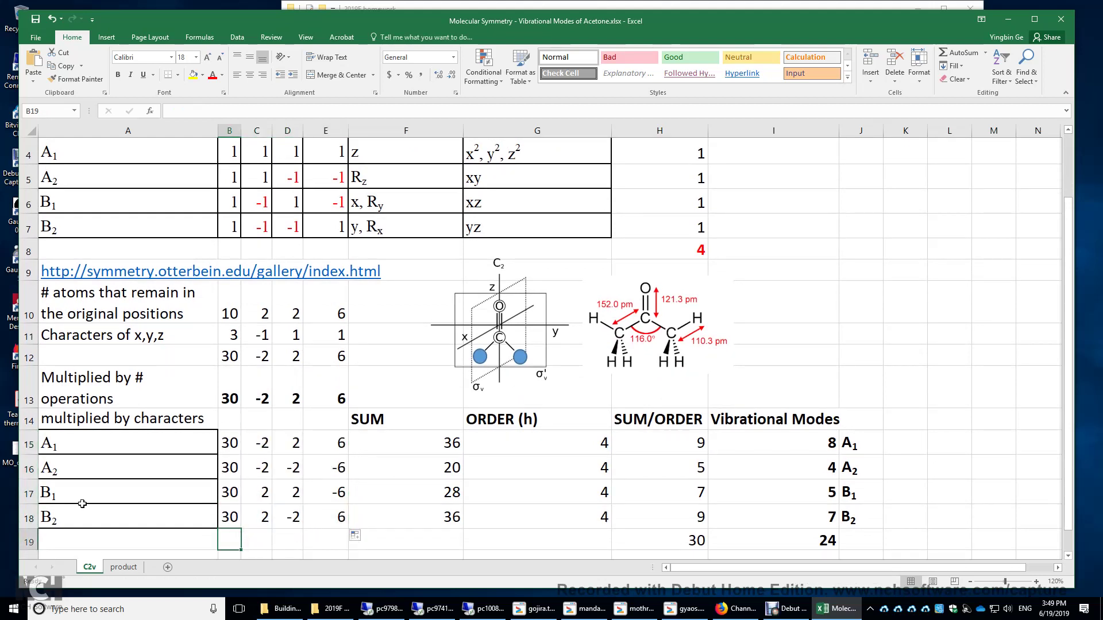
# - Check the B2-row product formulas in B18 and D18 against their source cells in row 13 and row 7 of the character table
pyautogui.doubleClick(232, 517)
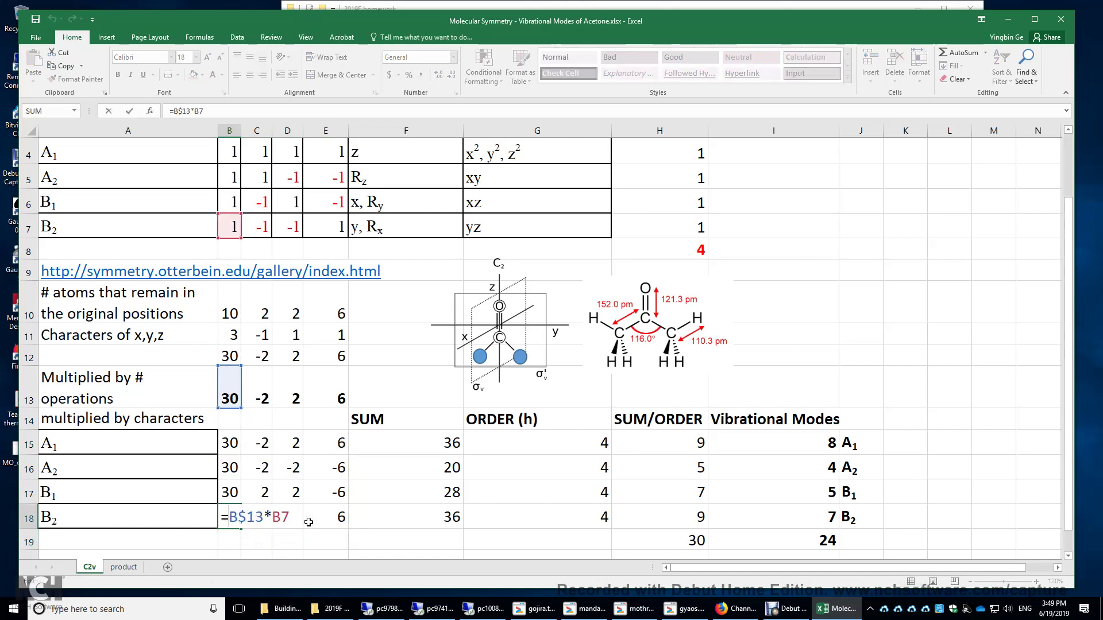
pyautogui.scroll(1, 182, 312)
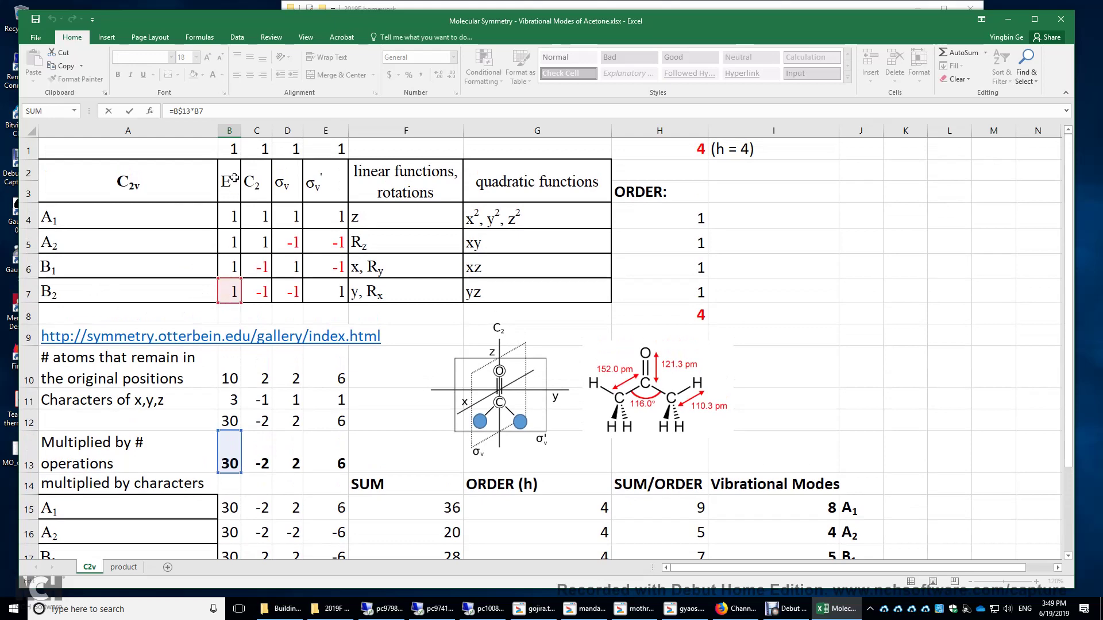
pyautogui.scroll(-3, 257, 300)
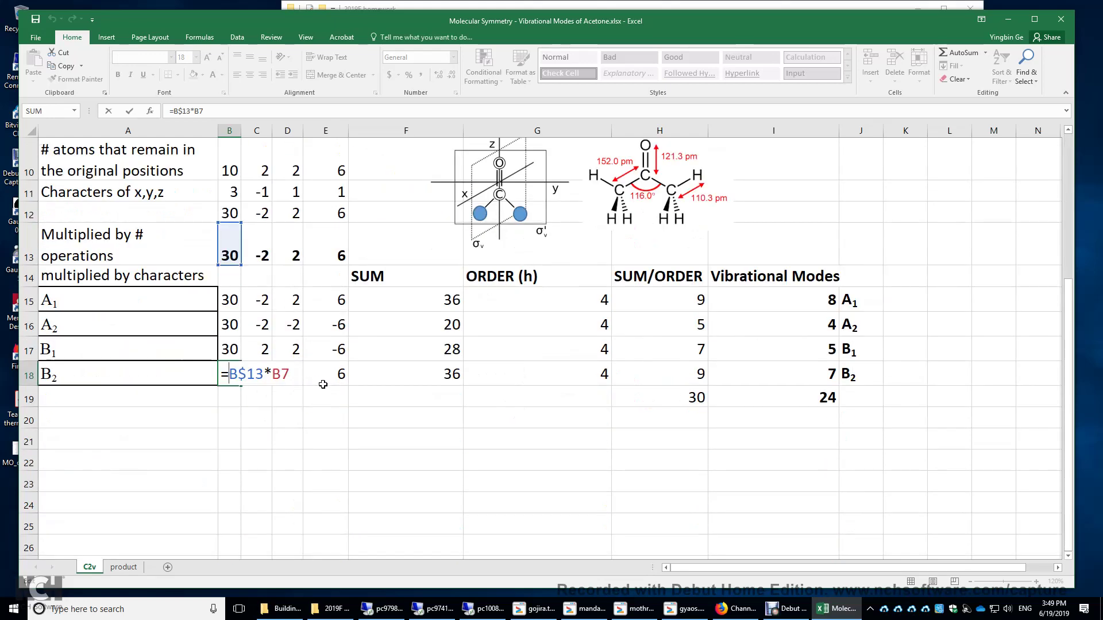
pyautogui.press('Return')
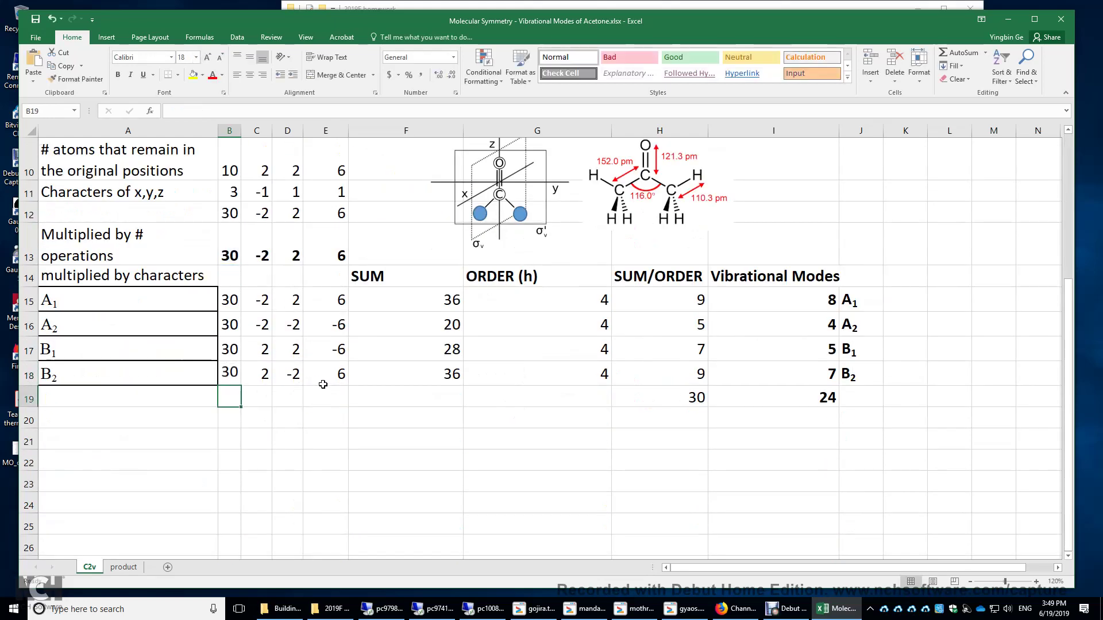
pyautogui.doubleClick(289, 377)
pyautogui.scroll(1, 288, 345)
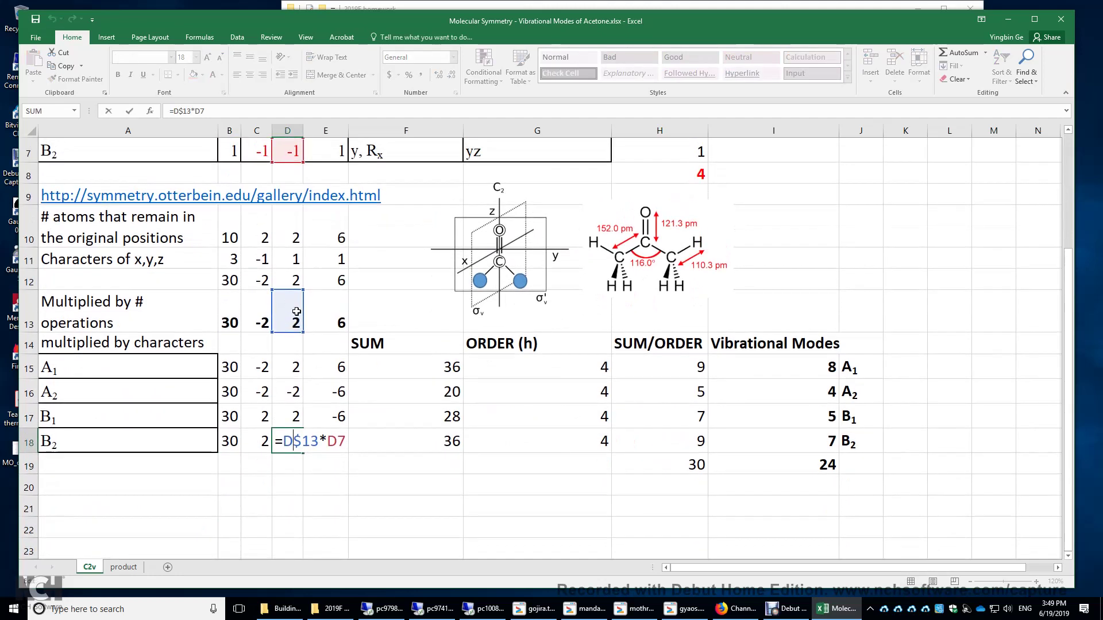
pyautogui.scroll(2, 282, 322)
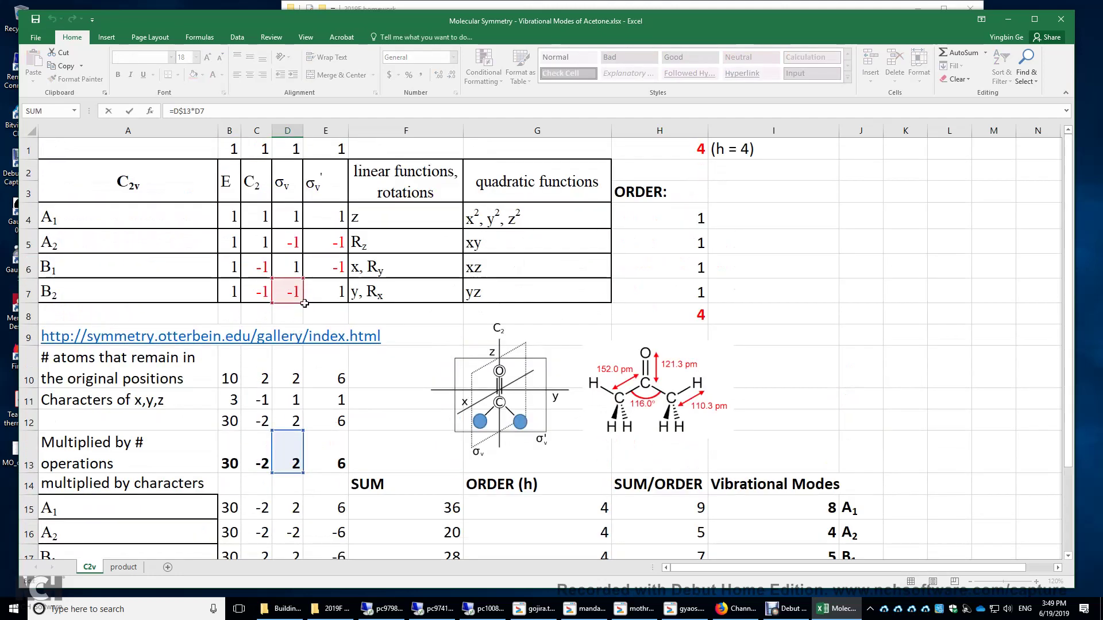
pyautogui.scroll(-4, 281, 311)
pyautogui.press('Return')
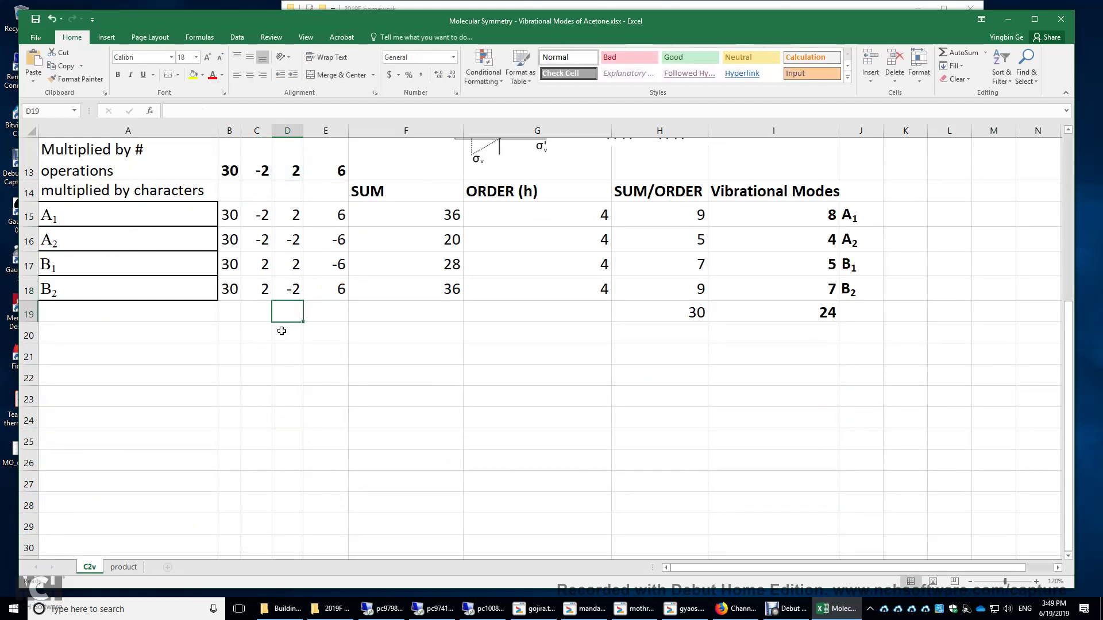
# - Review the block of products in B15:E18 for all four symmetry species
pyautogui.click(374, 338)
pyautogui.moveTo(468, 401); pyautogui.dragTo(397, 396)
pyautogui.click(248, 216)
pyautogui.moveTo(248, 216); pyautogui.dragTo(318, 283)
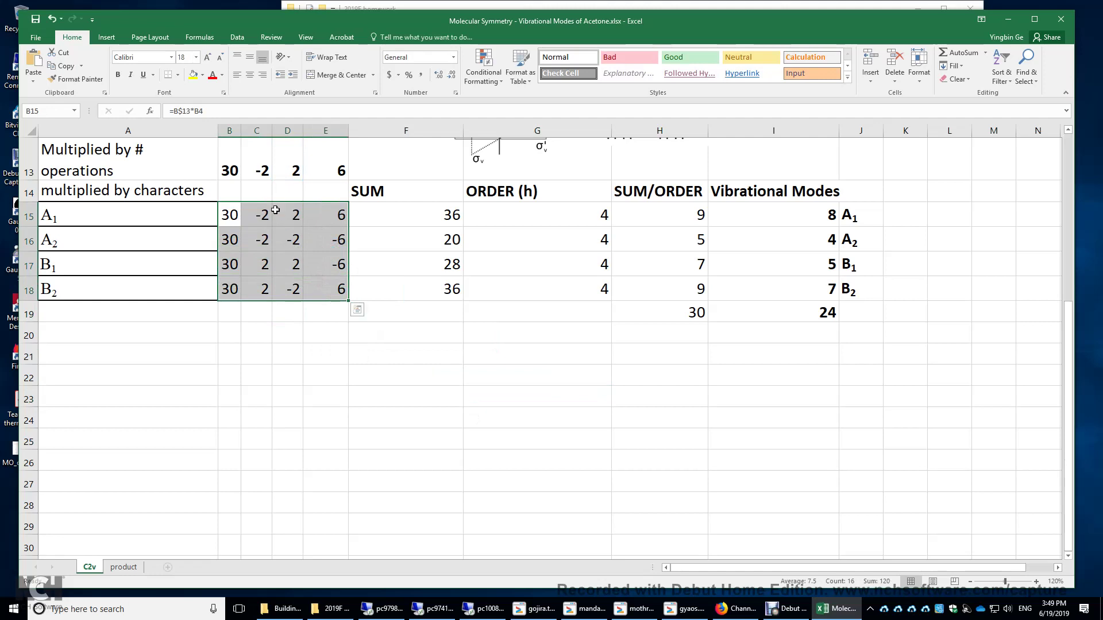
pyautogui.click(385, 352)
# - Re-enter =SUM(B15:E15) in F15 and fill it down through F18
pyautogui.click(445, 211)
pyautogui.doubleClick(444, 211)
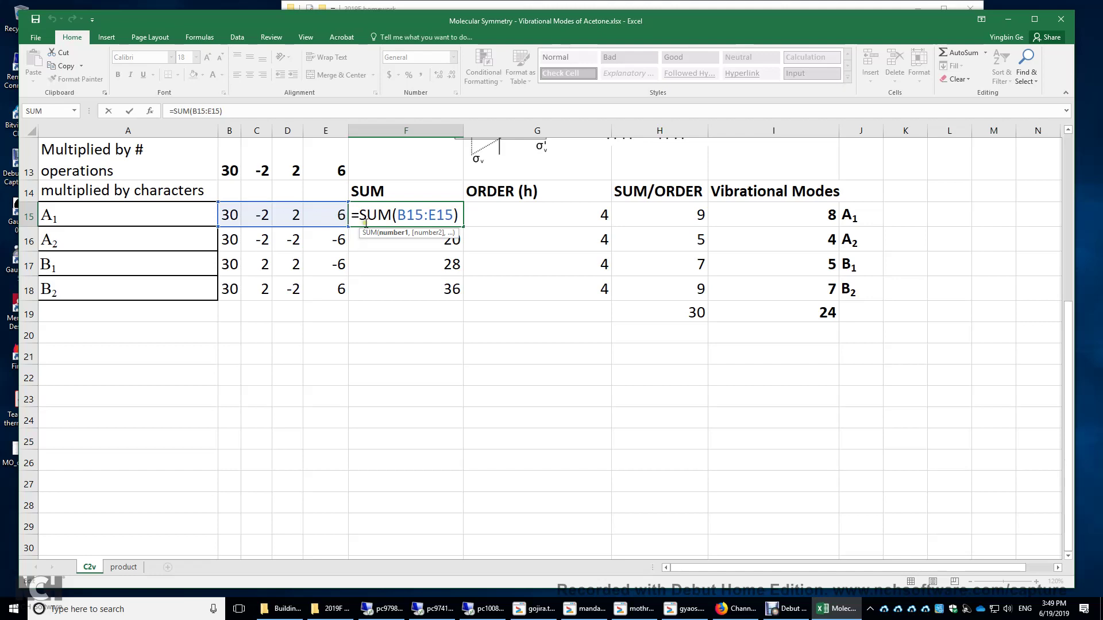
pyautogui.press('Return')
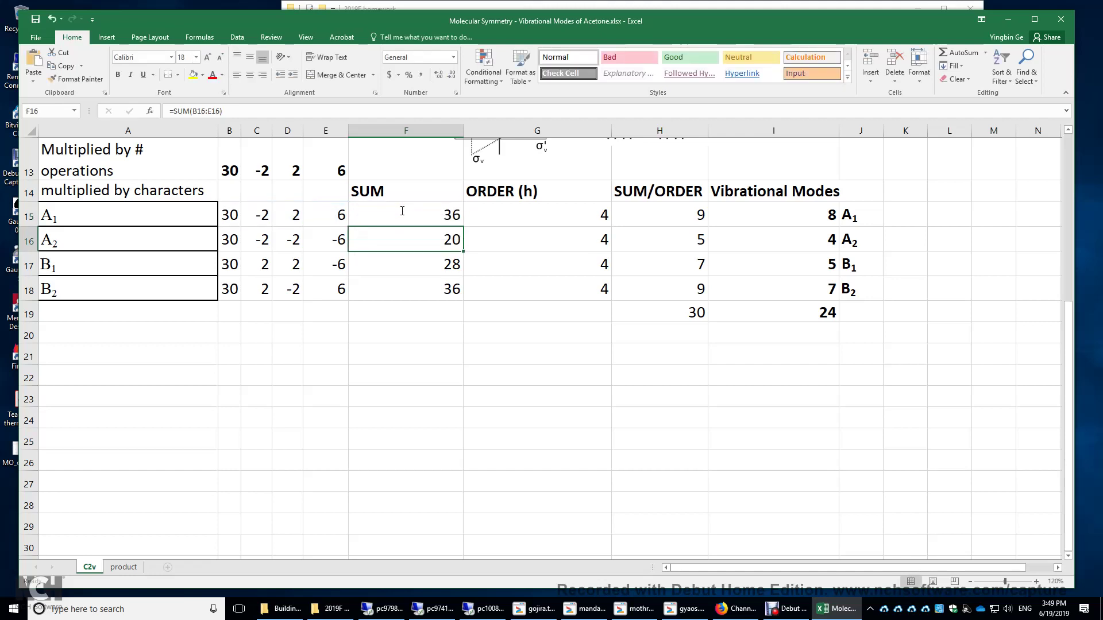
pyautogui.click(434, 210)
pyautogui.moveTo(464, 228); pyautogui.dragTo(465, 300)
pyautogui.click(457, 348)
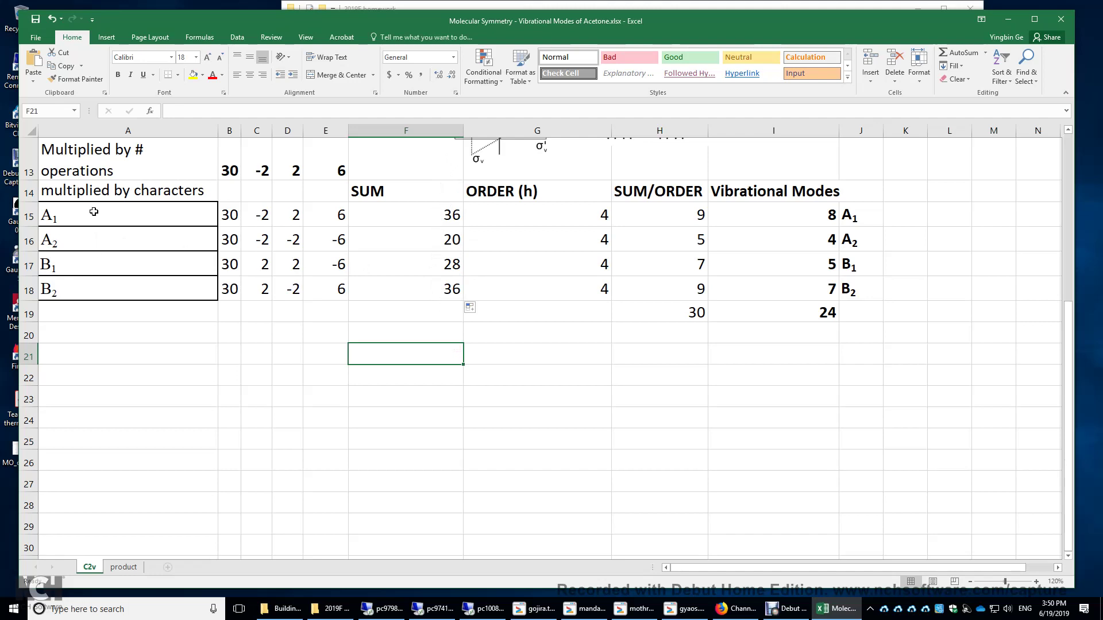
# - Examine the characters under the identity operation E for A1, A2, B1 and B2 in B4 to B7
pyautogui.scroll(4, 428, 304)
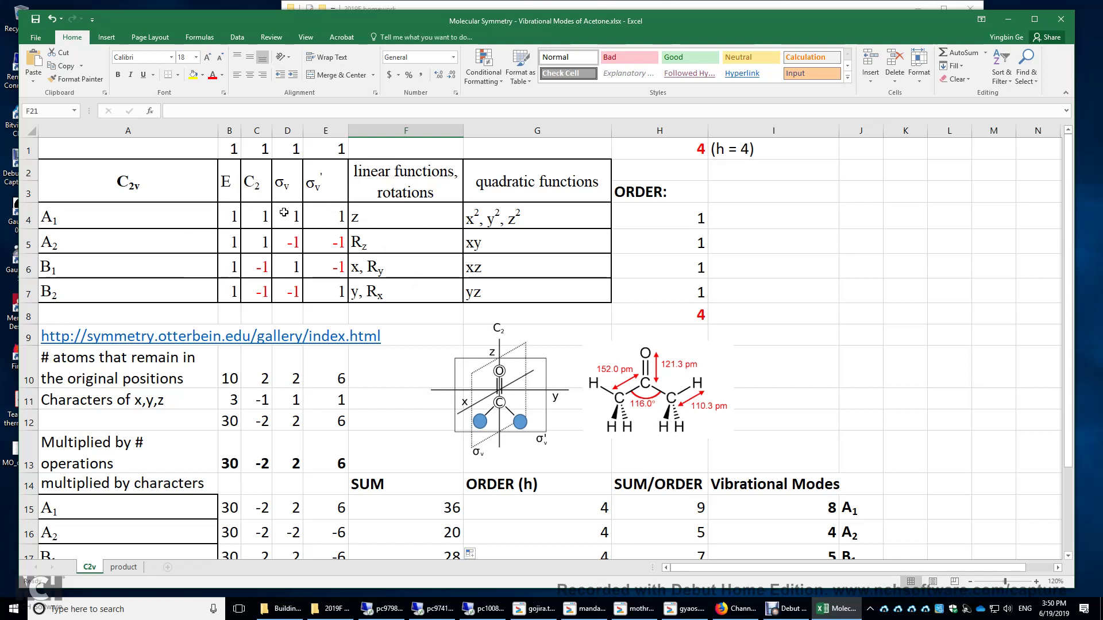
pyautogui.click(227, 217)
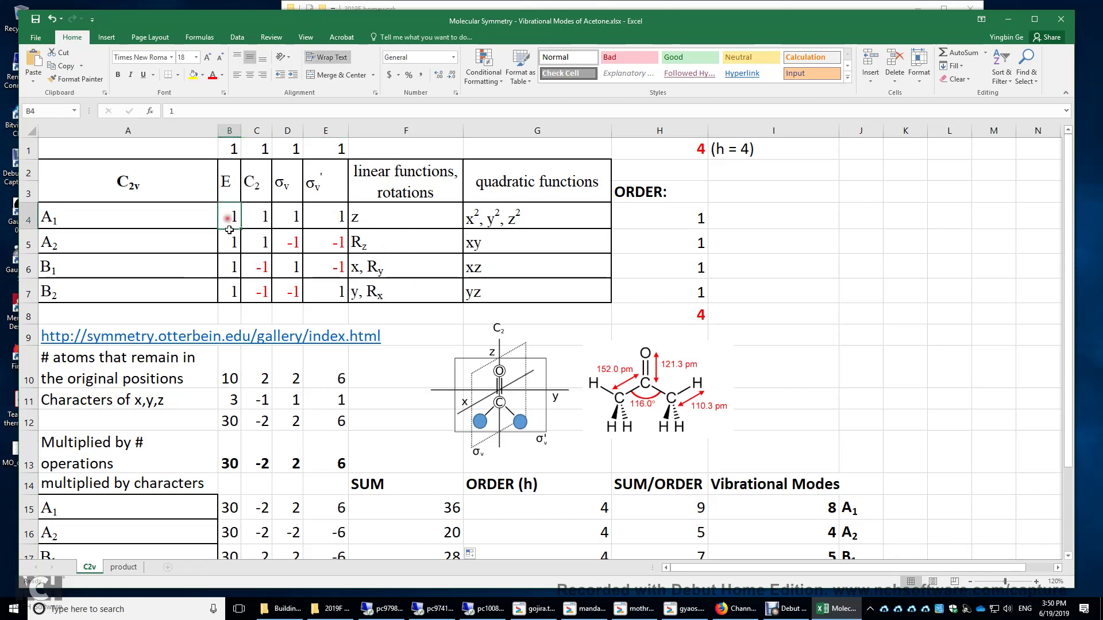
pyautogui.click(231, 243)
pyautogui.click(232, 266)
pyautogui.click(232, 291)
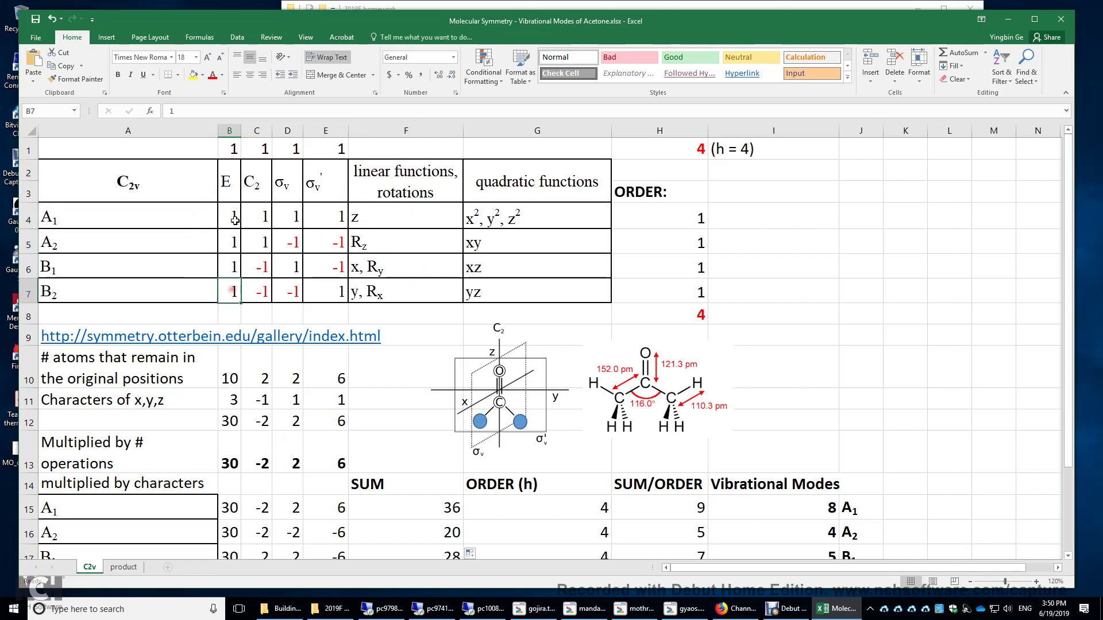
pyautogui.click(232, 218)
pyautogui.click(232, 252)
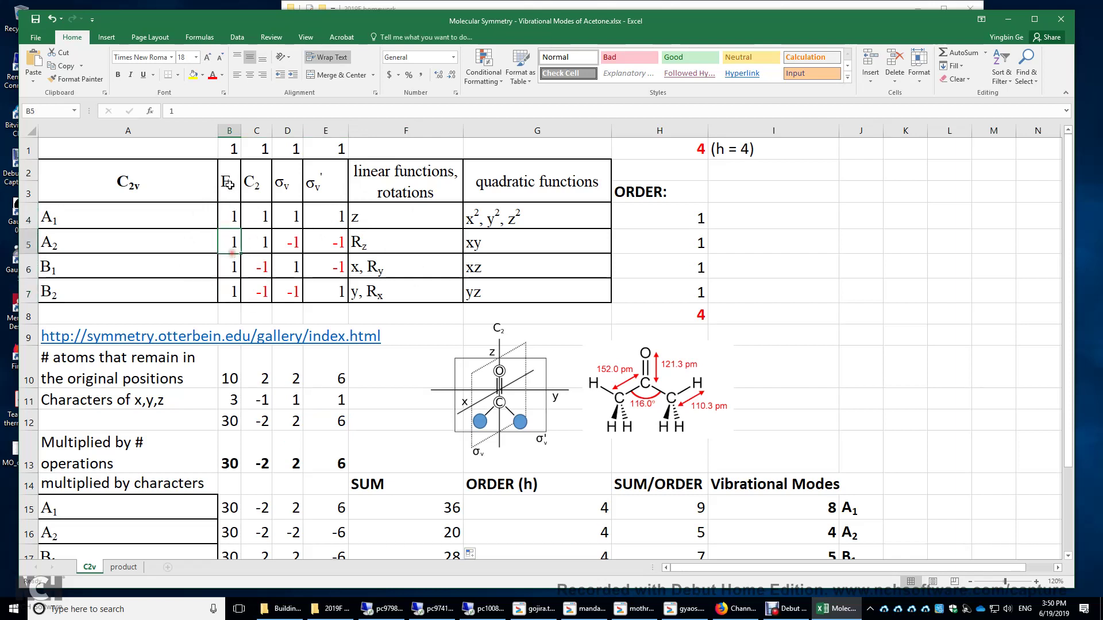
pyautogui.click(230, 217)
pyautogui.click(227, 183)
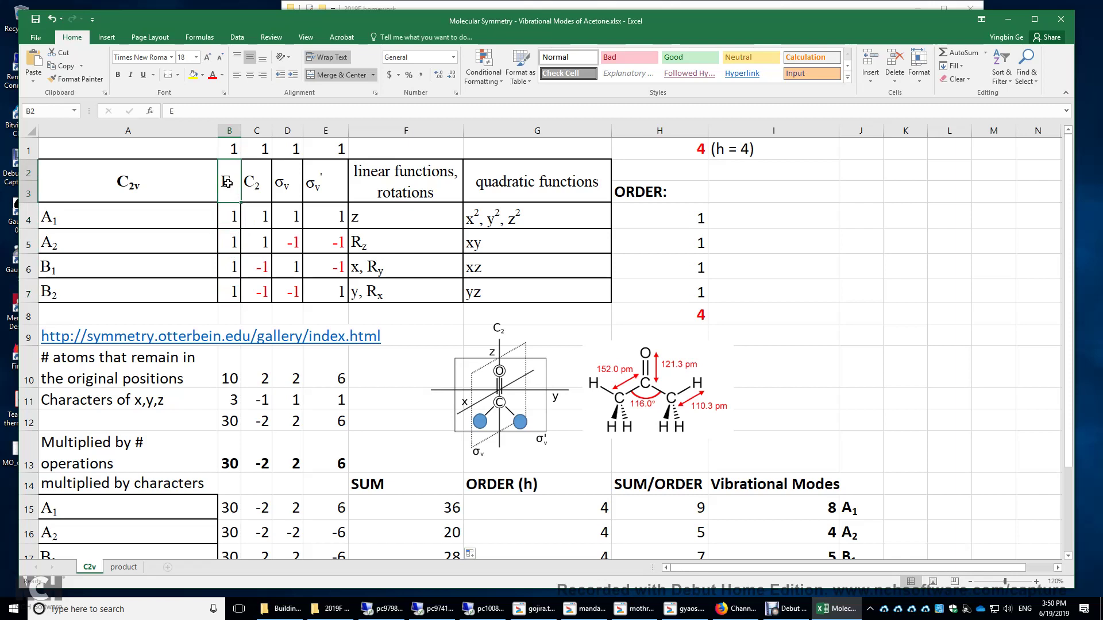
pyautogui.click(230, 214)
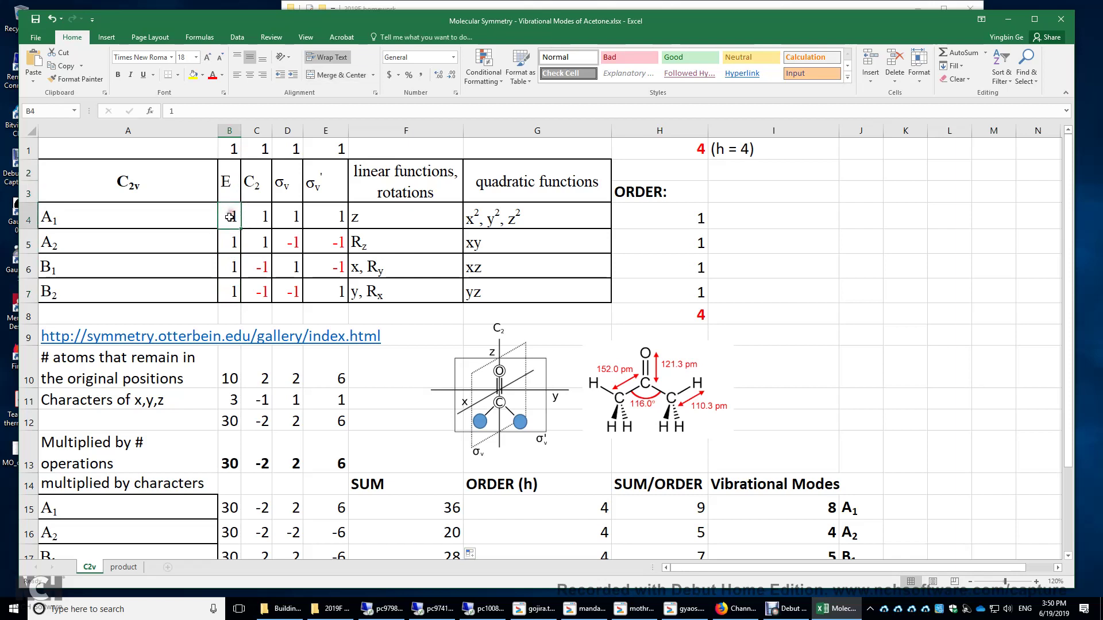
pyautogui.click(231, 241)
pyautogui.click(230, 267)
pyautogui.click(231, 298)
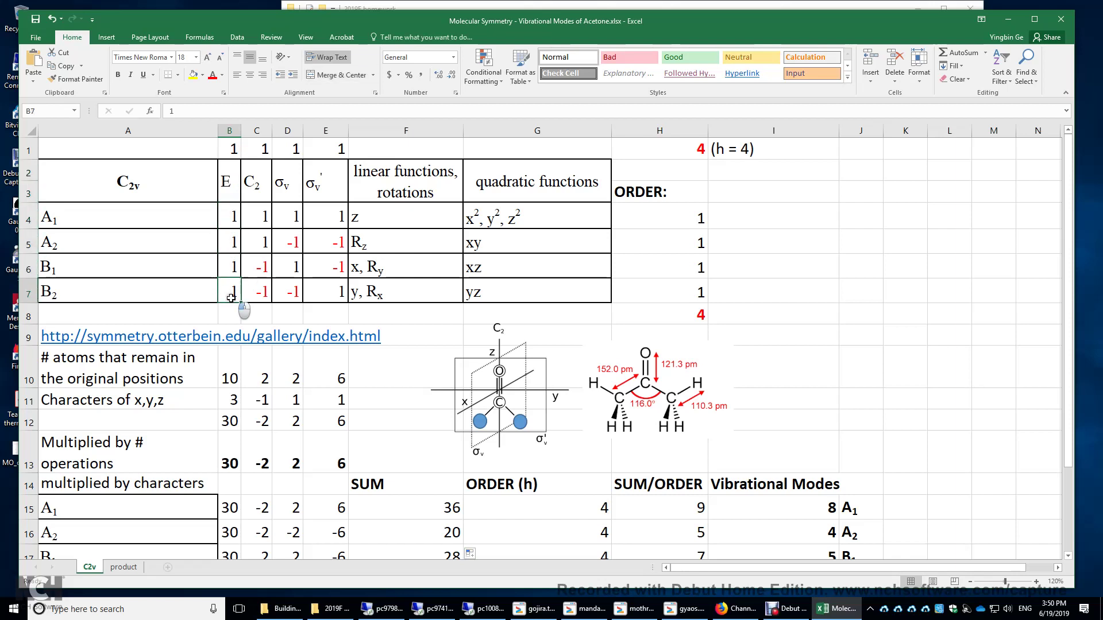
pyautogui.click(231, 216)
pyautogui.click(230, 241)
pyautogui.click(231, 267)
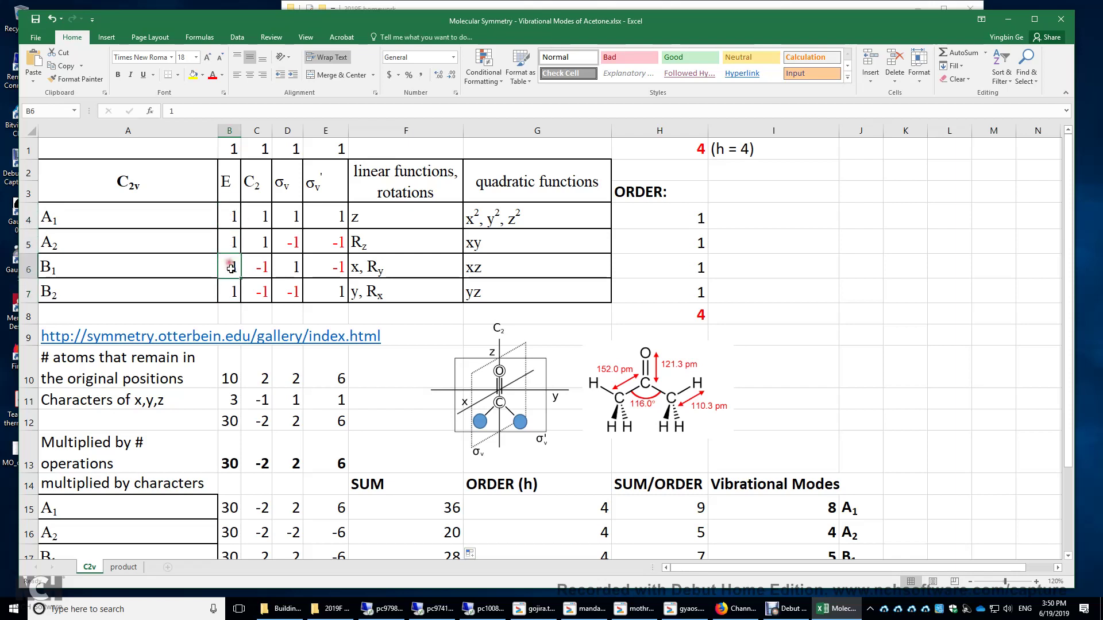
pyautogui.click(232, 294)
# - Compare the two ways of finding the group order: the ORDER entries summed in H8 and the operation counts summed in H1
pyautogui.doubleClick(698, 225)
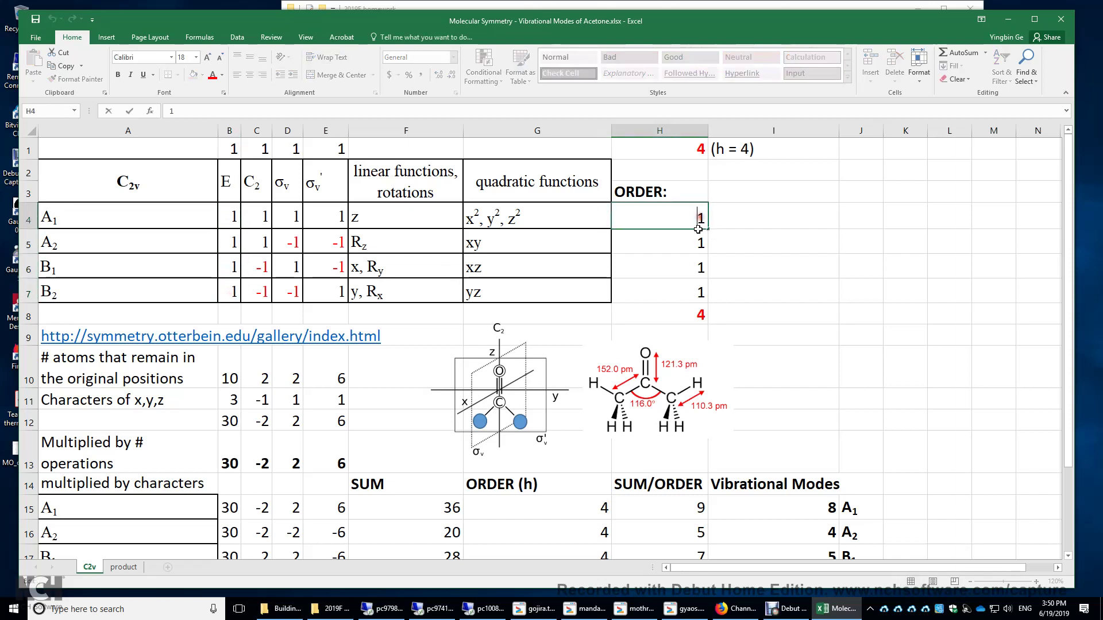
pyautogui.doubleClick(700, 224)
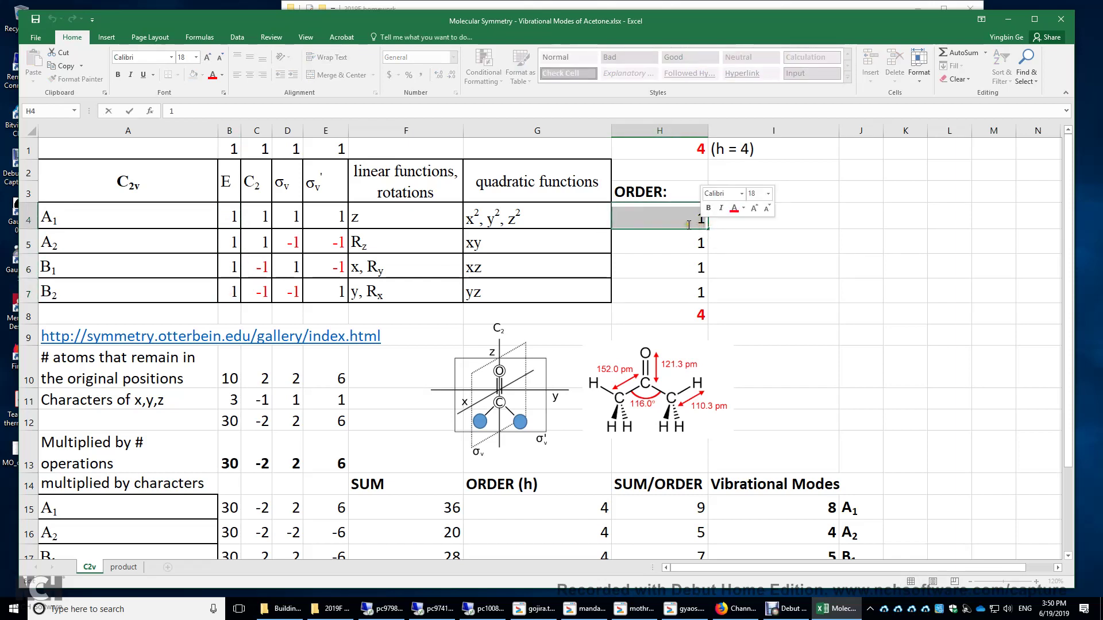
pyautogui.click(692, 221)
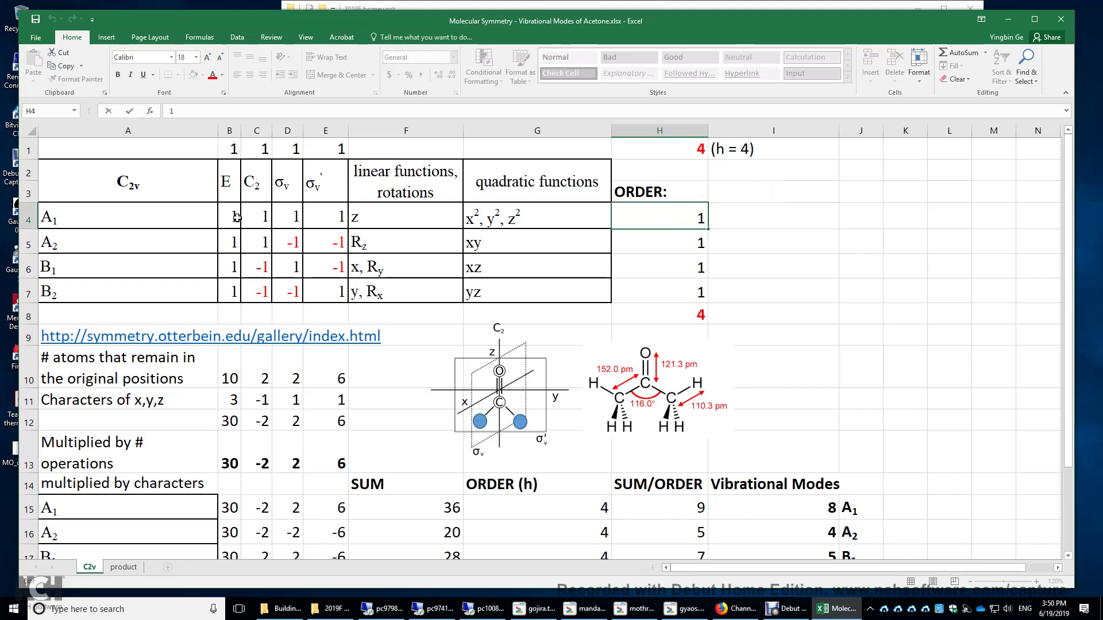
pyautogui.click(702, 318)
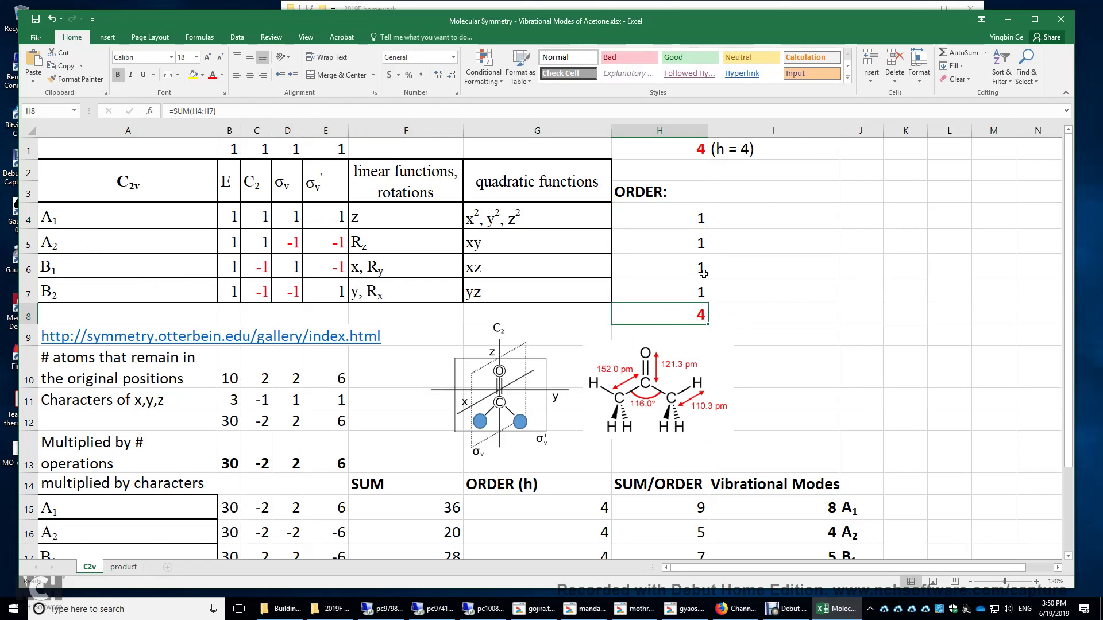
pyautogui.click(663, 192)
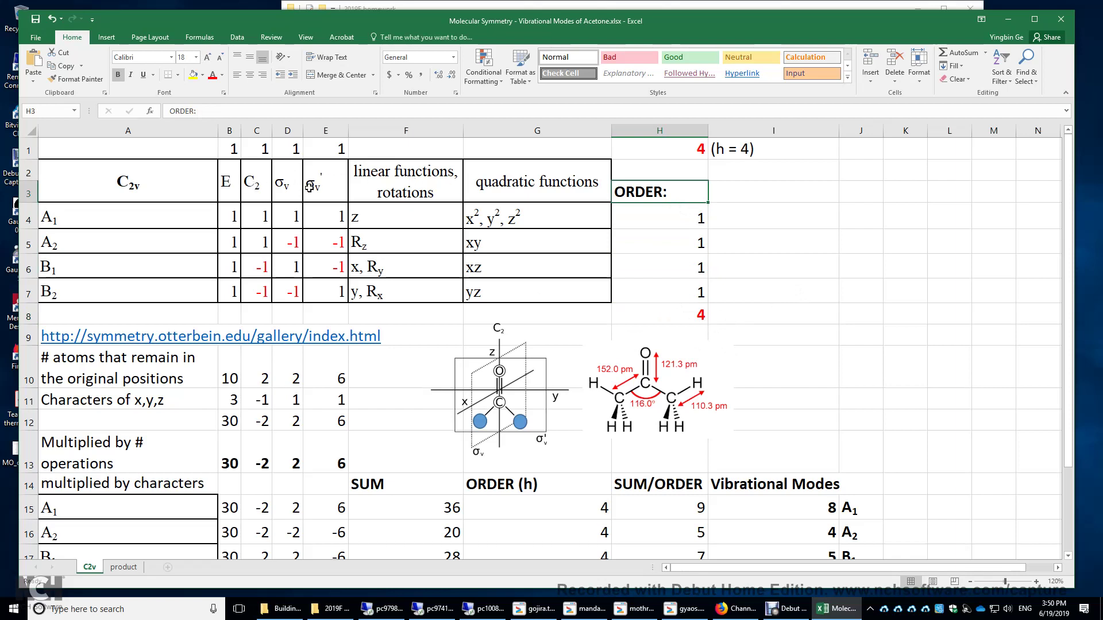
pyautogui.click(360, 172)
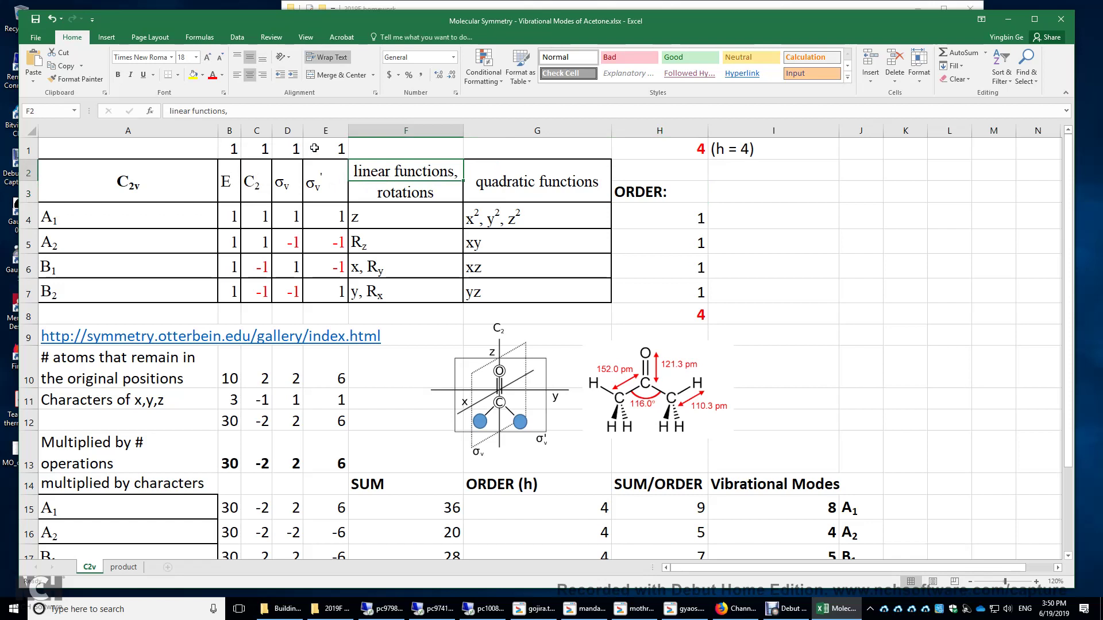
pyautogui.click(696, 147)
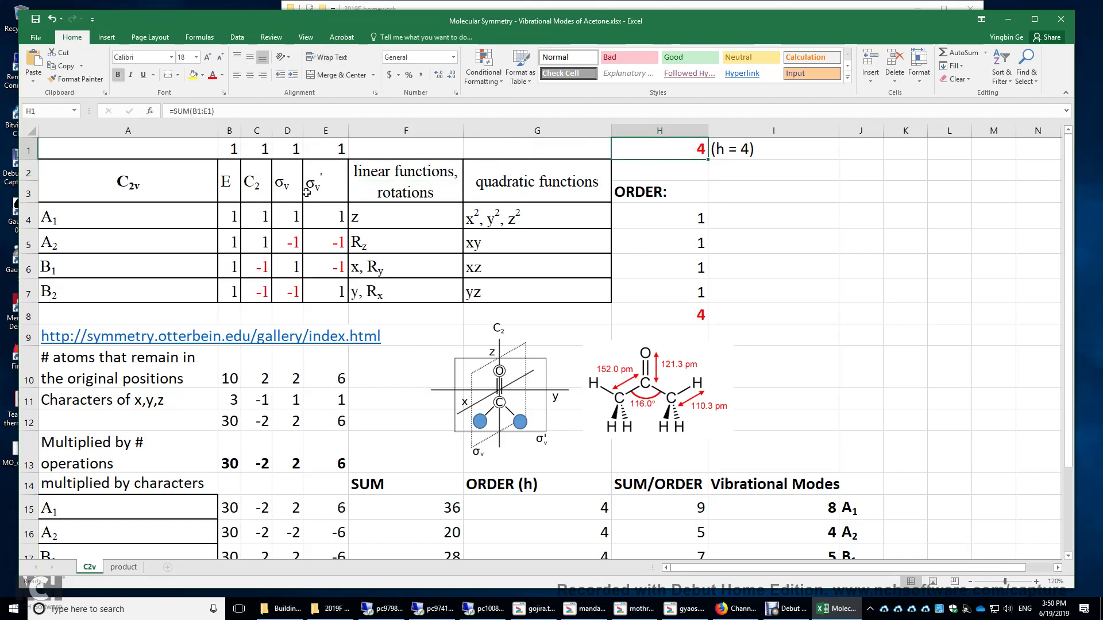
# - Re-enter the SUM/ORDER formula =F15/G15 in H15 and fill it down through H18
pyautogui.scroll(-3, 801, 187)
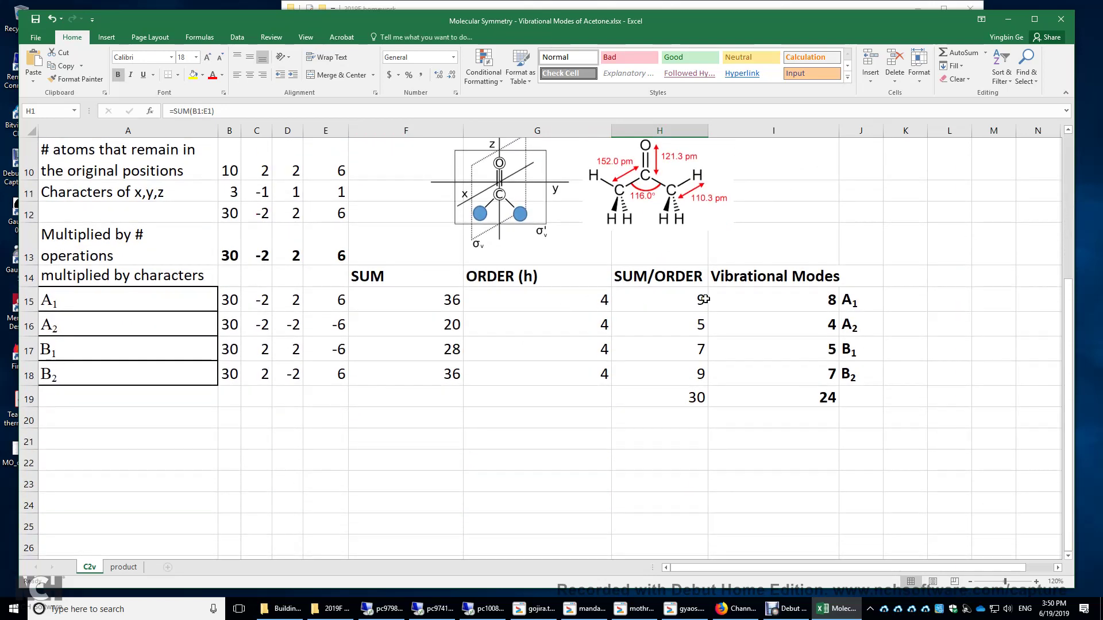
pyautogui.click(597, 297)
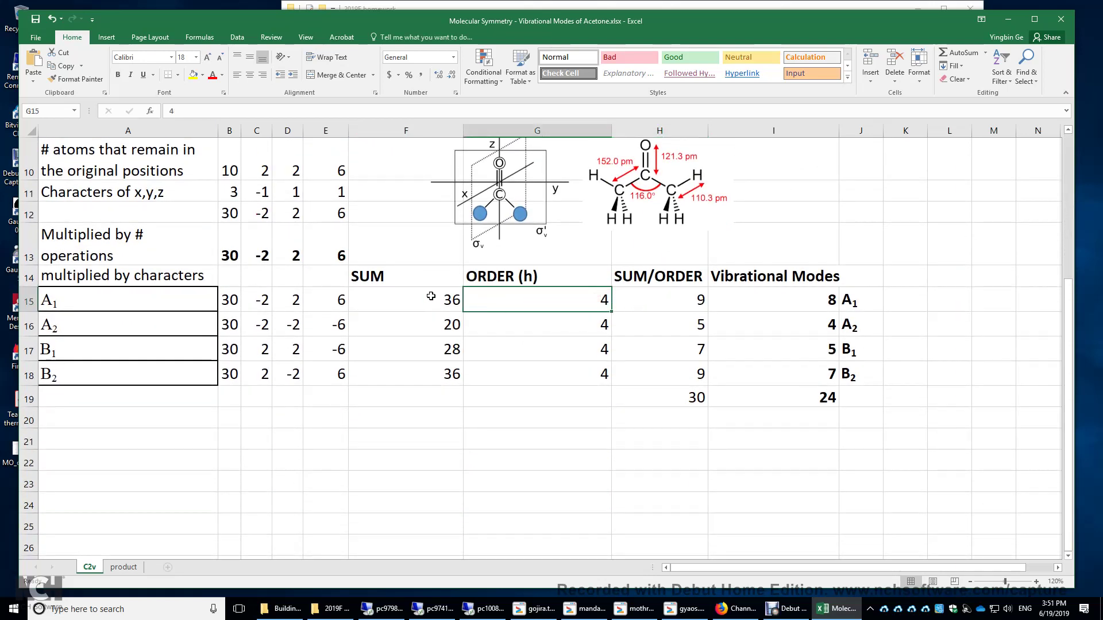
pyautogui.click(412, 297)
pyautogui.click(519, 297)
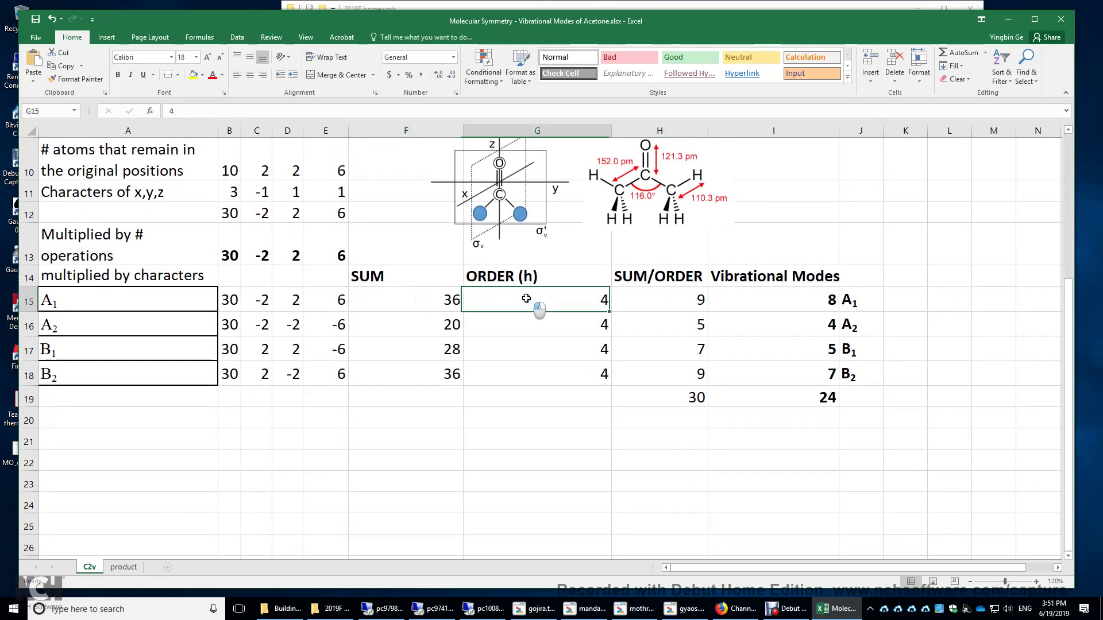
pyautogui.click(679, 297)
pyautogui.doubleClick(679, 298)
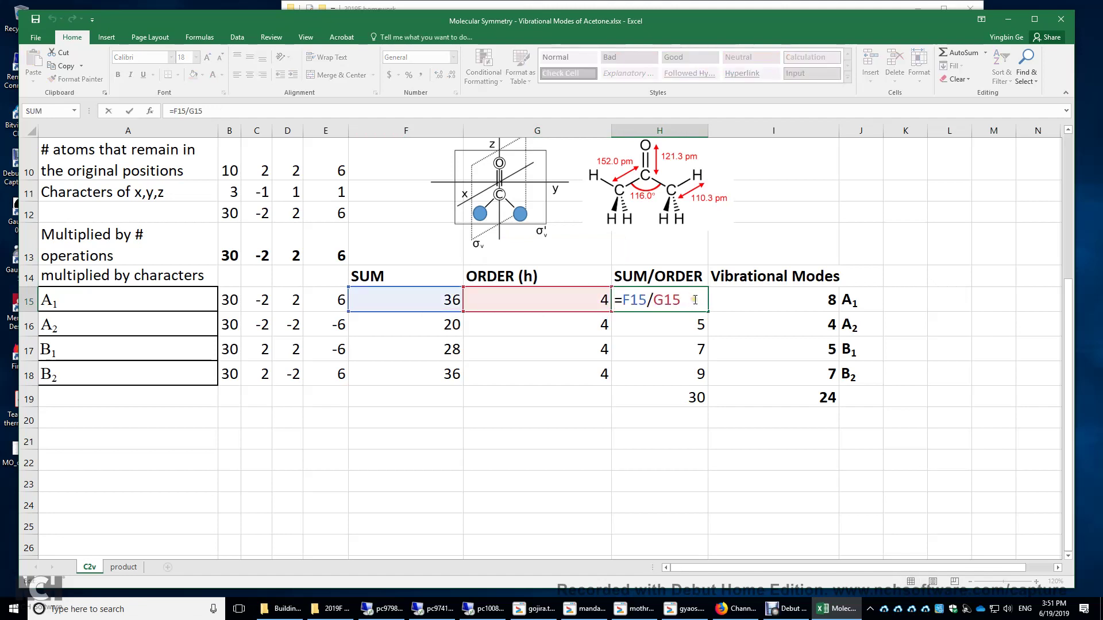
pyautogui.press('Return')
pyautogui.click(683, 304)
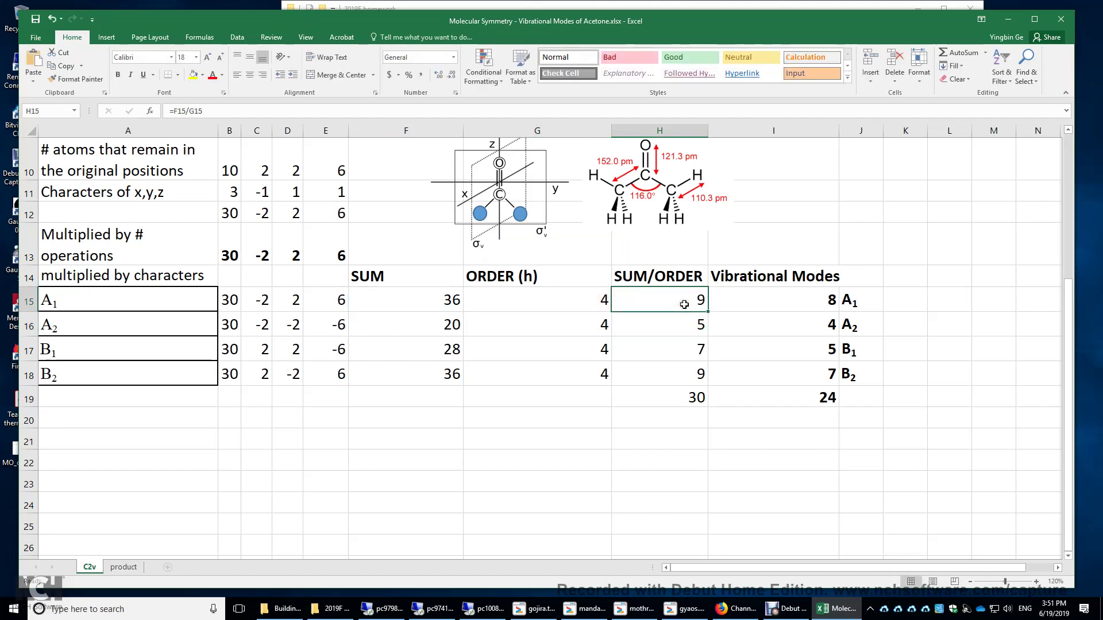
pyautogui.moveTo(708, 312); pyautogui.dragTo(705, 384)
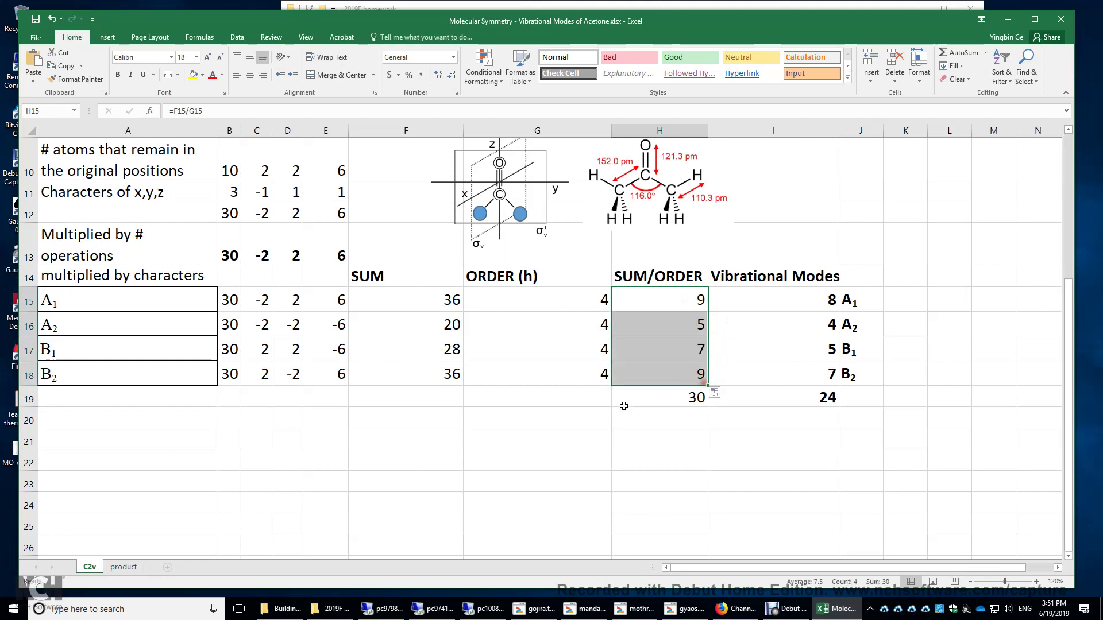
pyautogui.click(577, 422)
# - Inspect the formula in H19 that totals the SUM/ORDER results for the four symmetry species
pyautogui.click(684, 402)
pyautogui.doubleClick(684, 402)
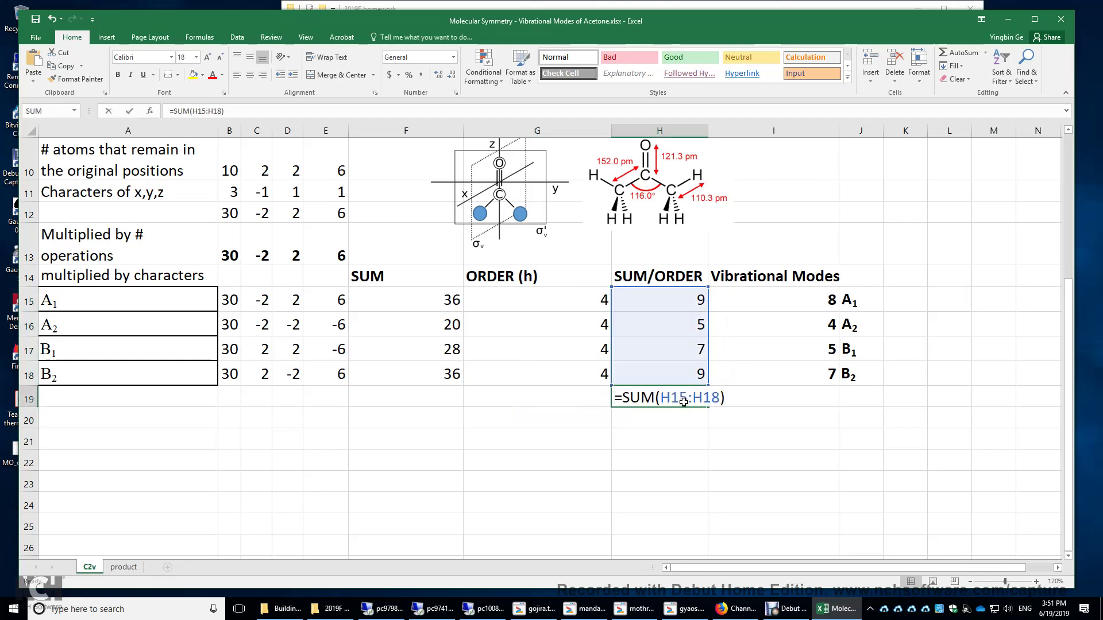
pyautogui.press('Return')
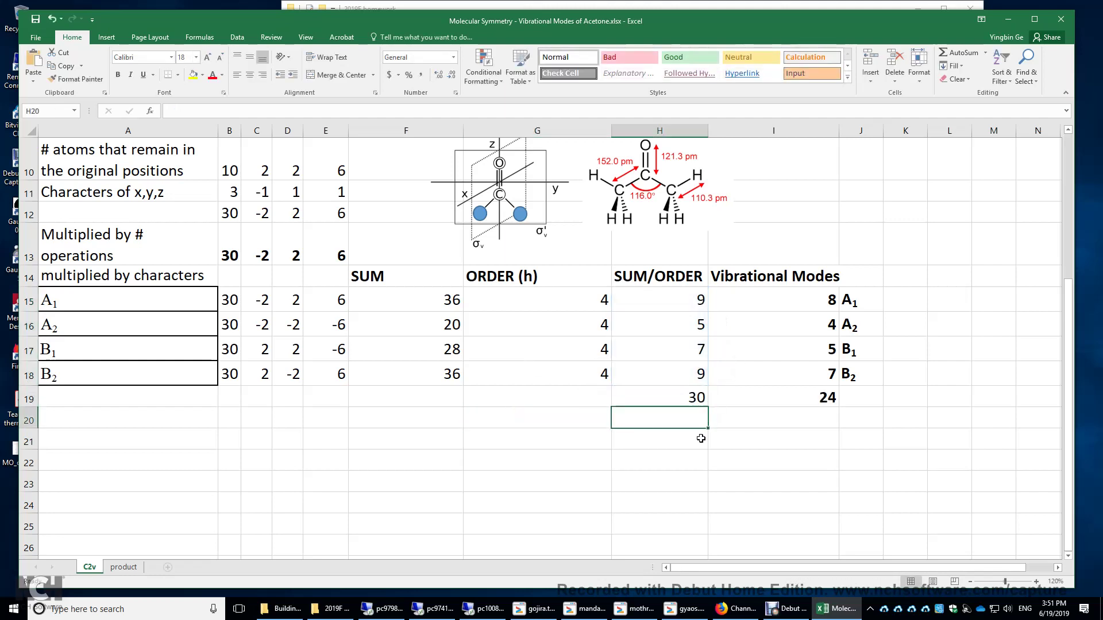
pyautogui.click(676, 392)
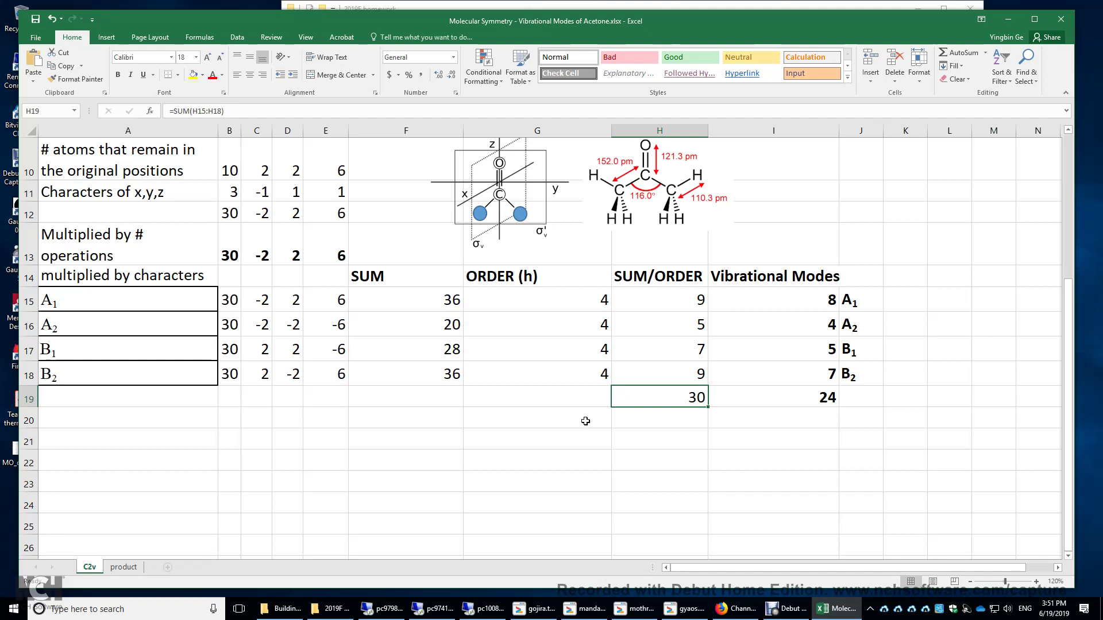
# - Compare the vibrational mode formula for B2 in I18 and the SUM/ORDER results in H15:H18 with the character table above
pyautogui.scroll(1, 586, 421)
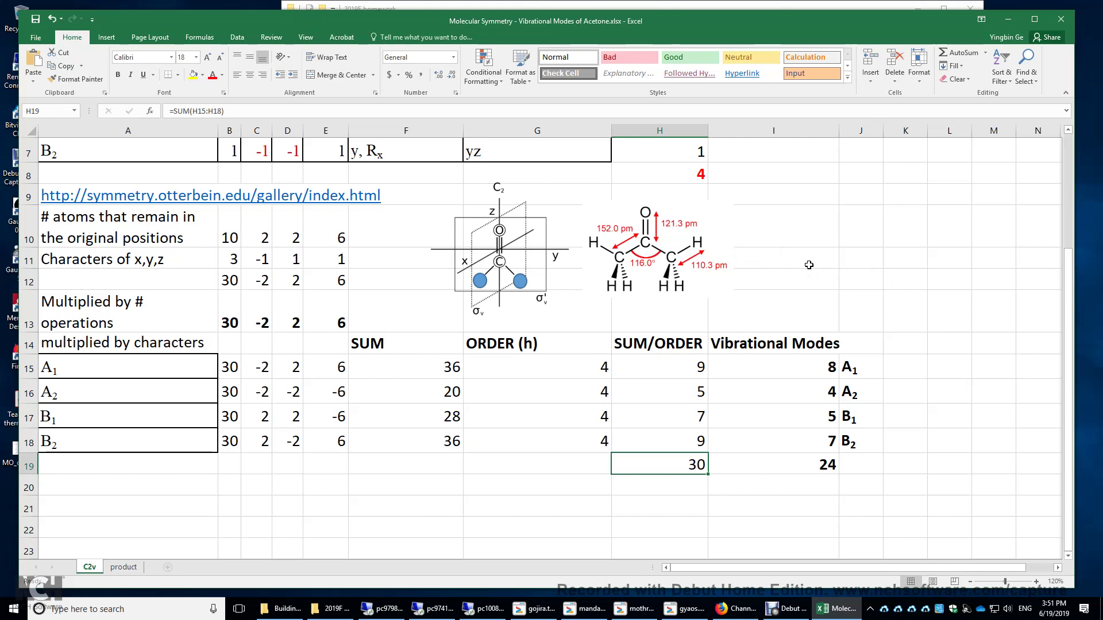
pyautogui.click(784, 441)
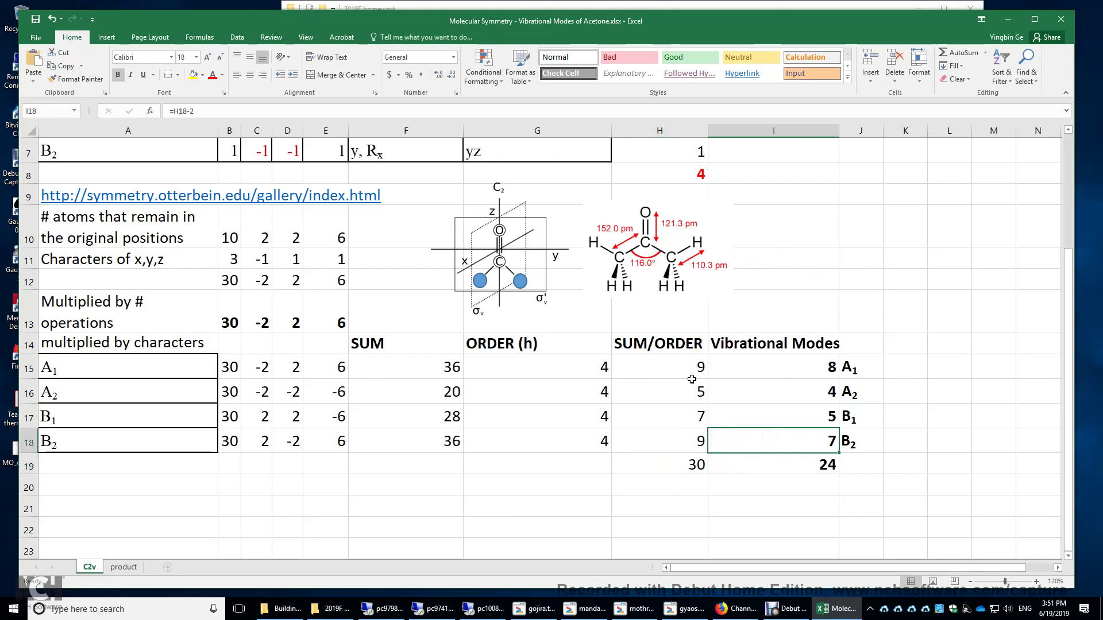
pyautogui.moveTo(693, 366); pyautogui.dragTo(691, 435)
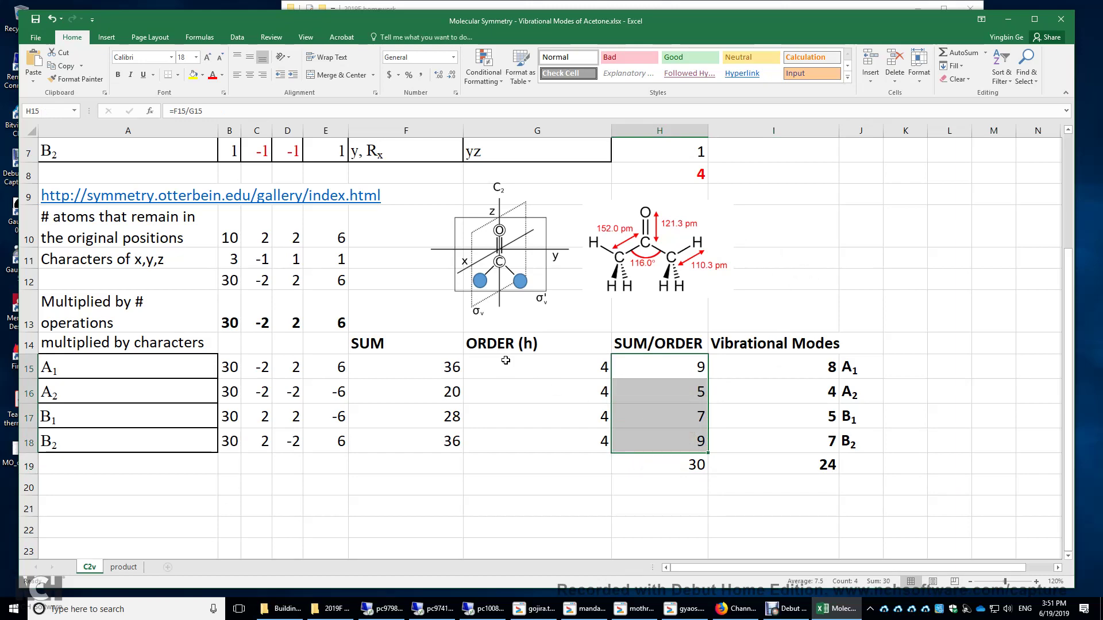
pyautogui.scroll(2, 512, 344)
pyautogui.scroll(-3, 521, 345)
pyautogui.scroll(3, 521, 345)
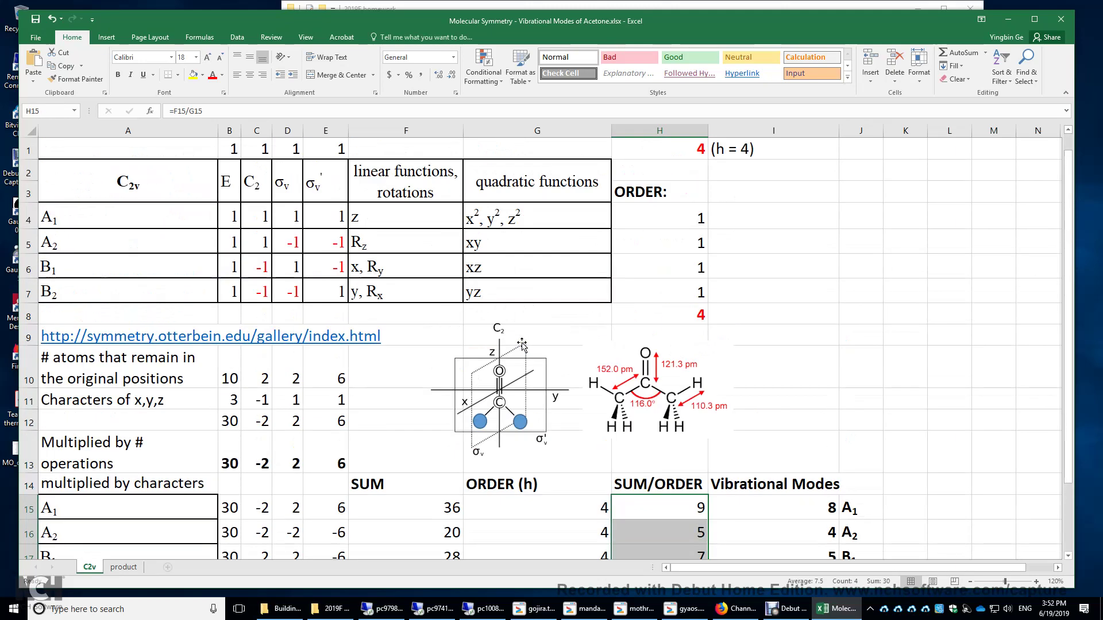
pyautogui.scroll(-1, 521, 344)
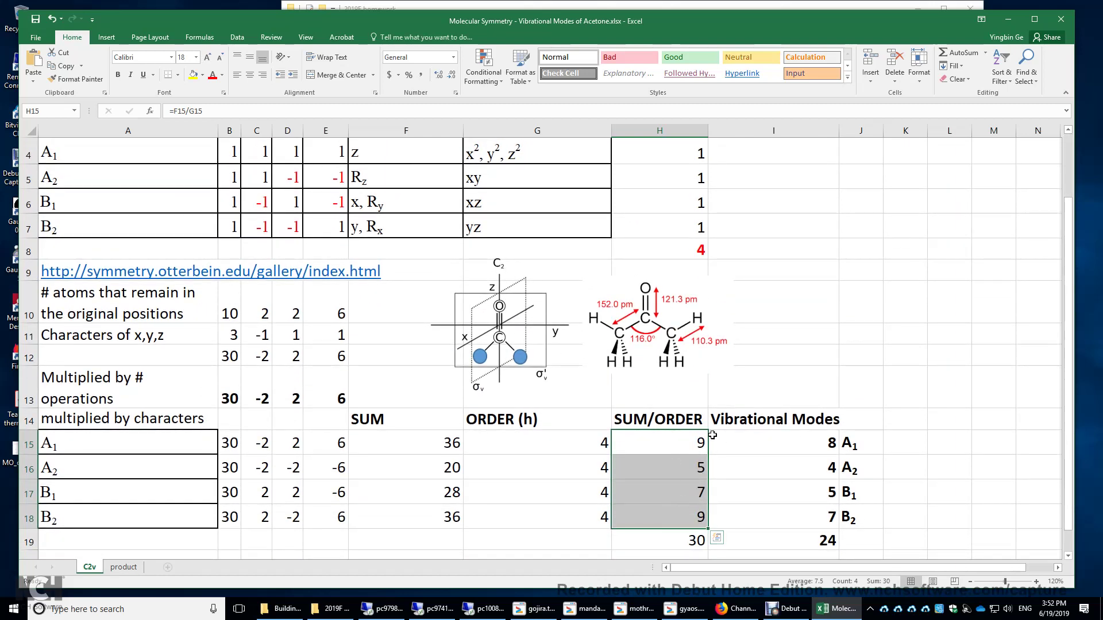
pyautogui.scroll(1, 506, 350)
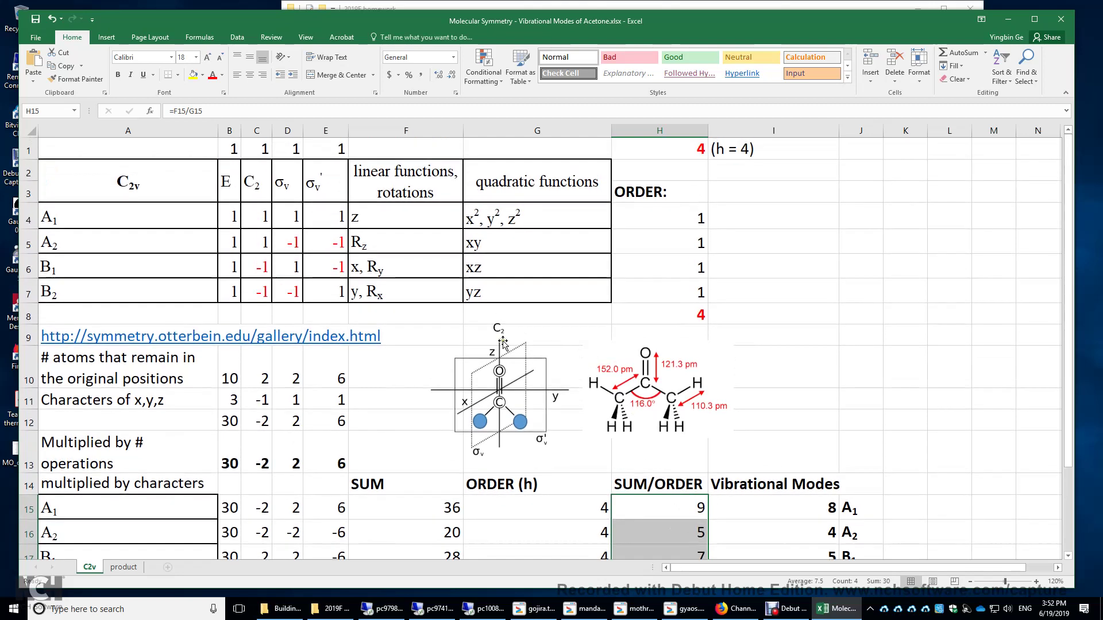
# - Examine the linear functions x, y, z and the rotations Ry and Rz listed in F4 to F7 of the character table
pyautogui.click(353, 266)
pyautogui.click(356, 286)
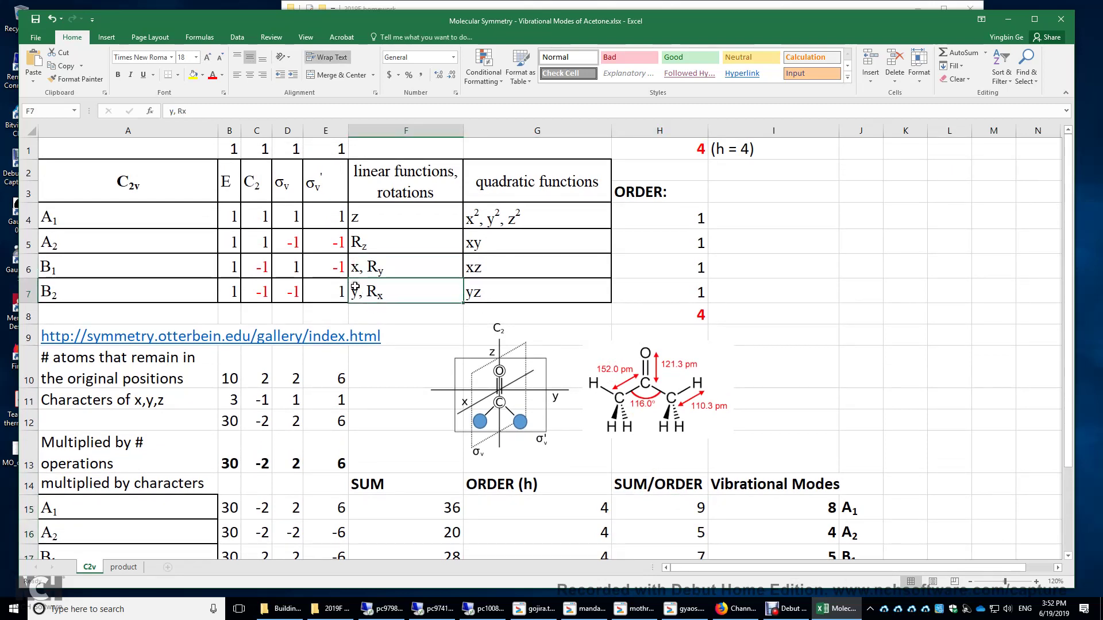
pyautogui.click(359, 215)
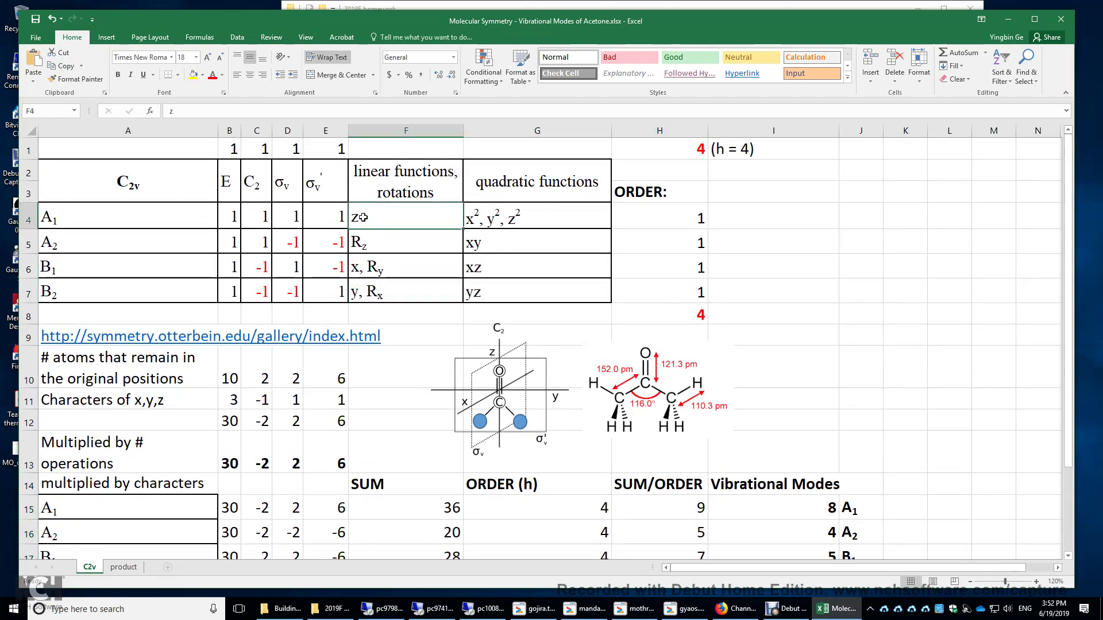
pyautogui.click(375, 265)
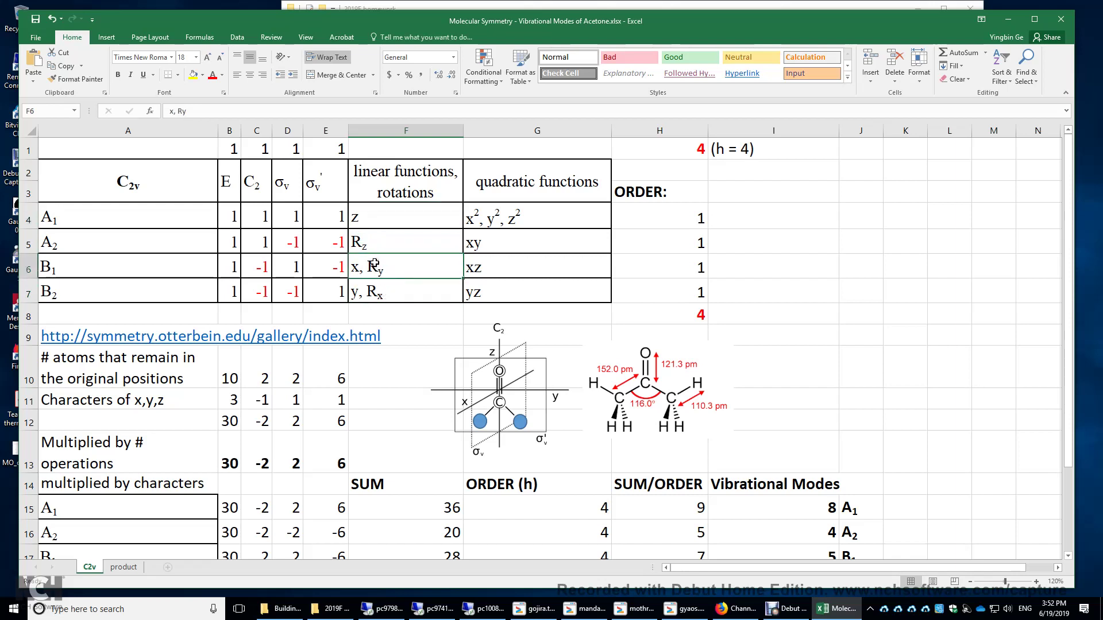
pyautogui.click(370, 240)
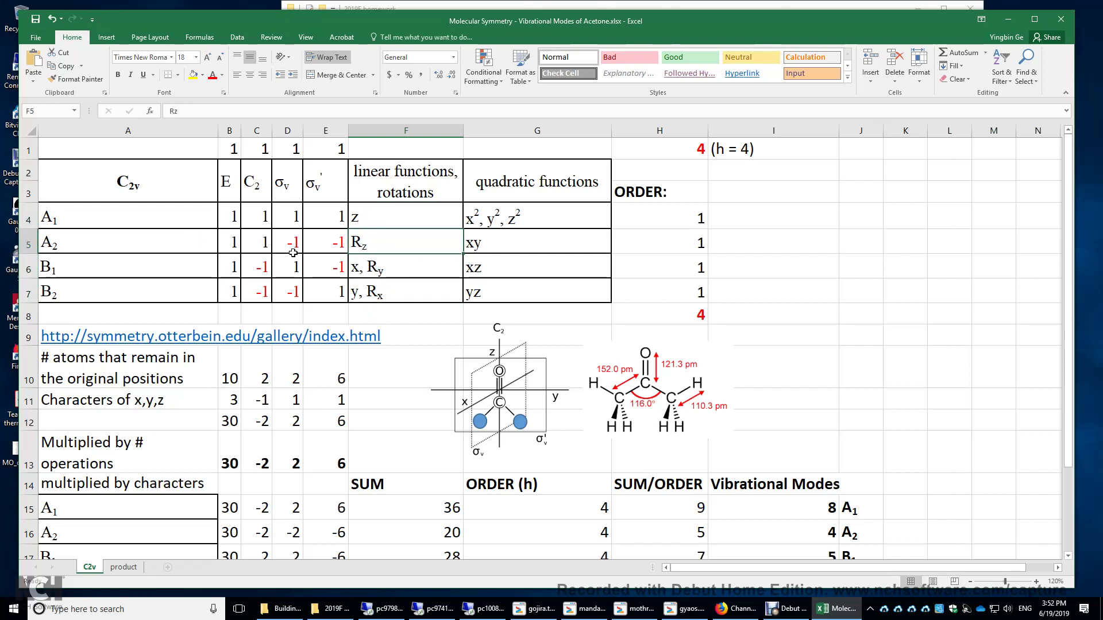
# - Match the translations x, y and z to their symmetry species B1, B2 and A1 in column A
pyautogui.click(98, 262)
pyautogui.click(92, 287)
pyautogui.click(105, 212)
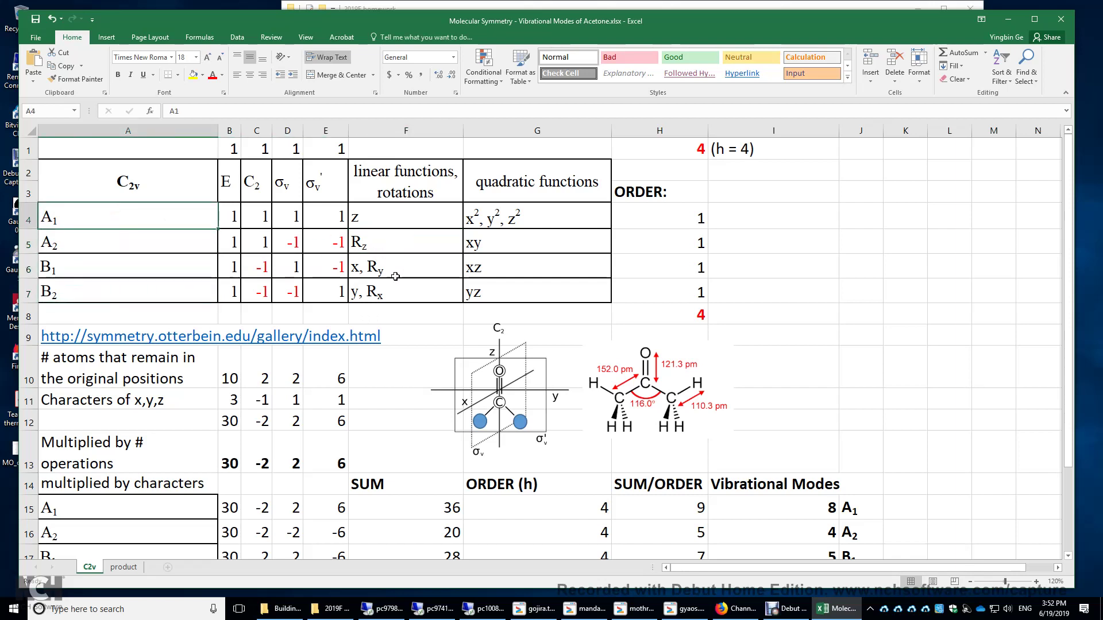
# - Match the rotations Rx, Ry and Rz in column F to the symmetry species B2, B1 and A2 in column A
pyautogui.click(384, 296)
pyautogui.click(395, 266)
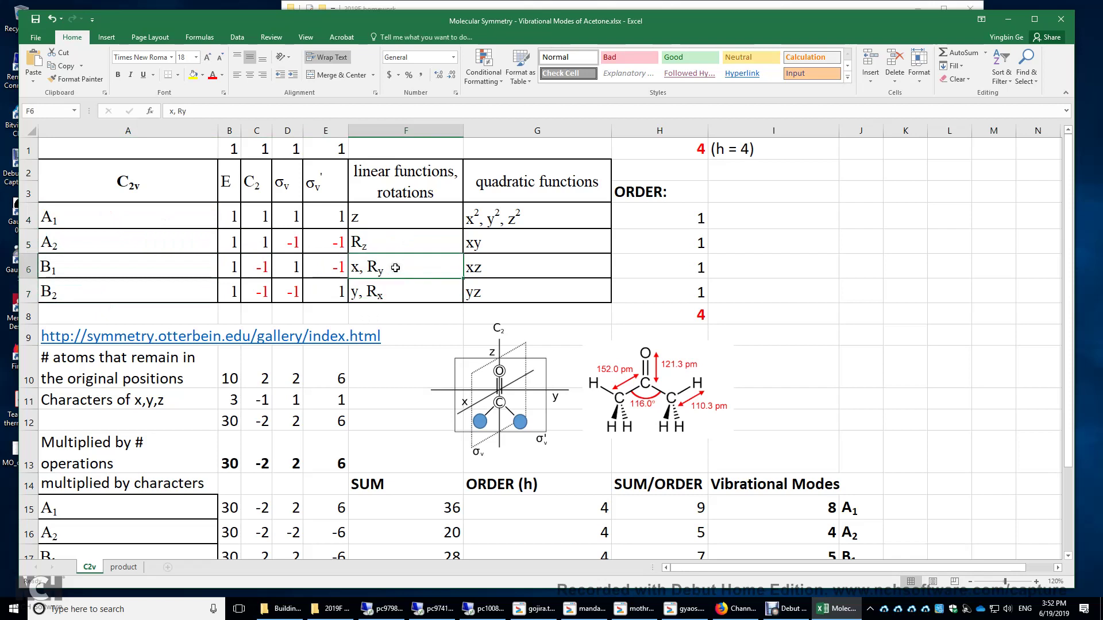
pyautogui.click(400, 241)
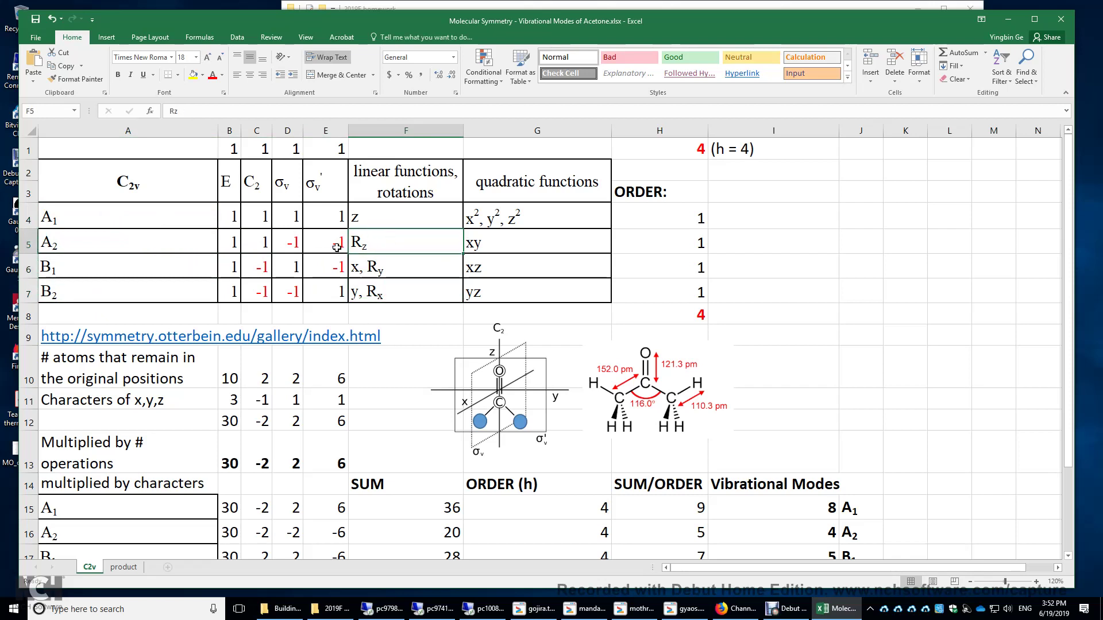
pyautogui.click(64, 217)
pyautogui.click(70, 242)
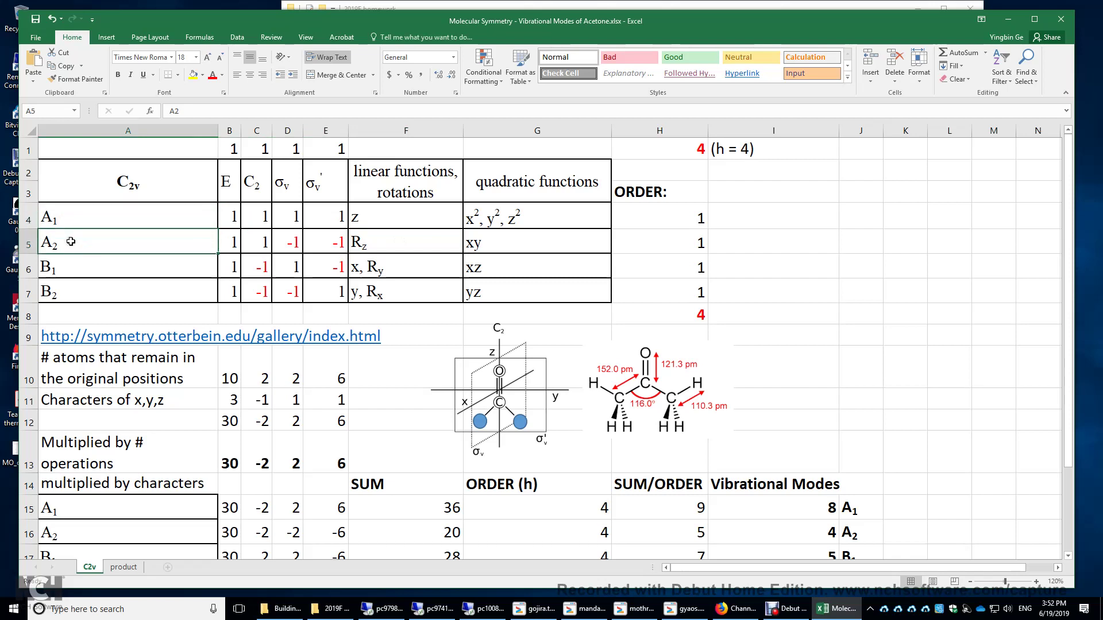
pyautogui.click(54, 266)
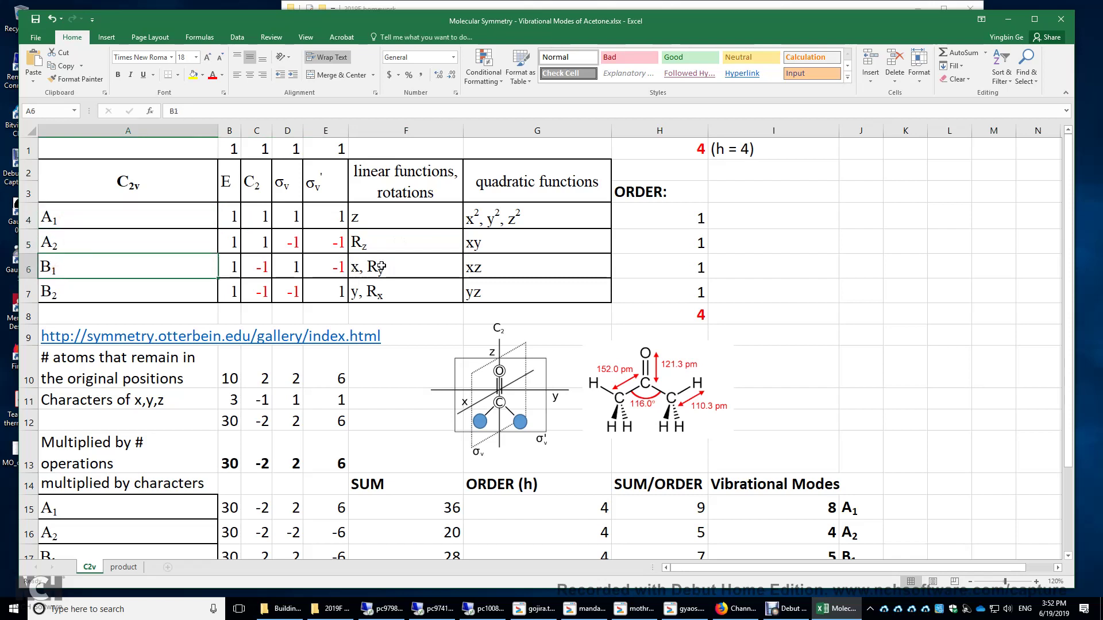
pyautogui.click(110, 285)
# - Review the SUM/ORDER results for A1, A2, B1 and B2 one by one in H15 to H18
pyautogui.scroll(-2, 679, 347)
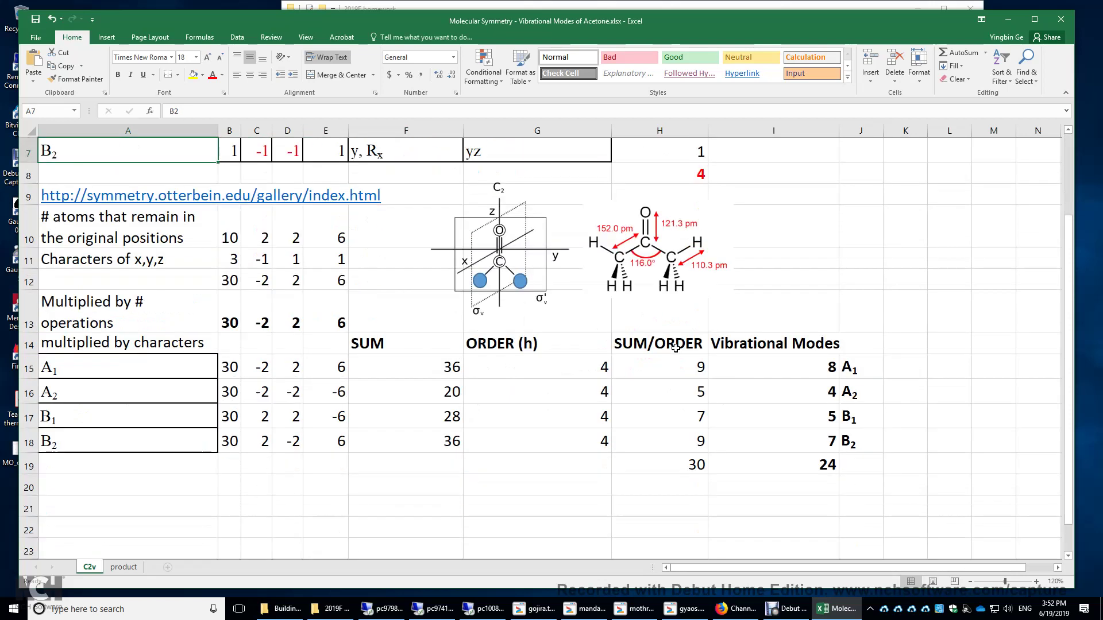
pyautogui.click(683, 367)
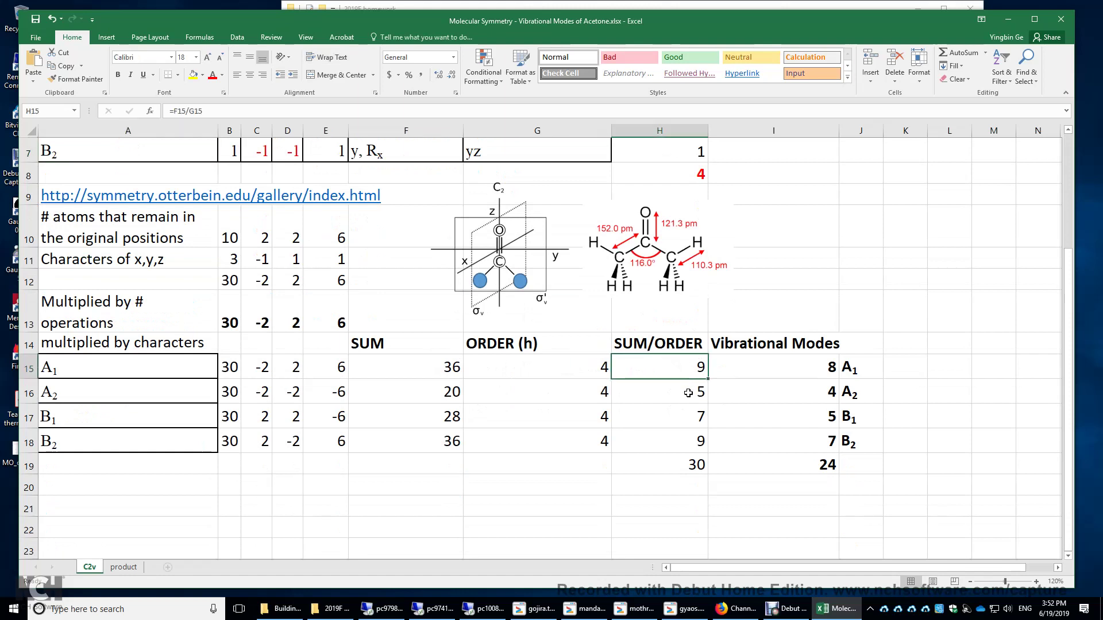
pyautogui.click(689, 393)
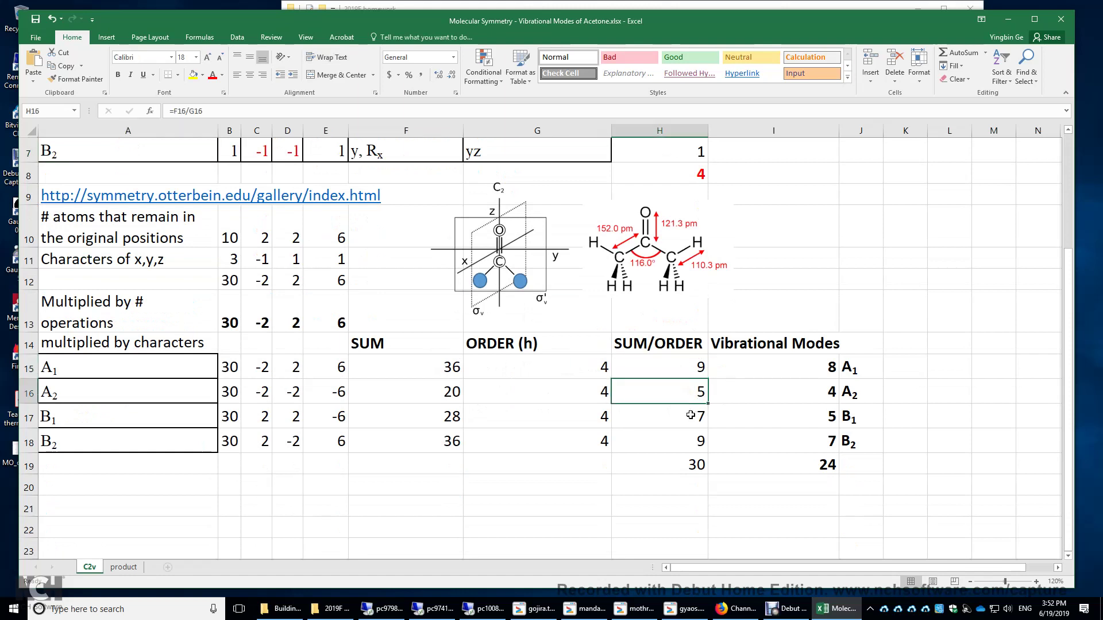
pyautogui.click(691, 415)
pyautogui.click(690, 441)
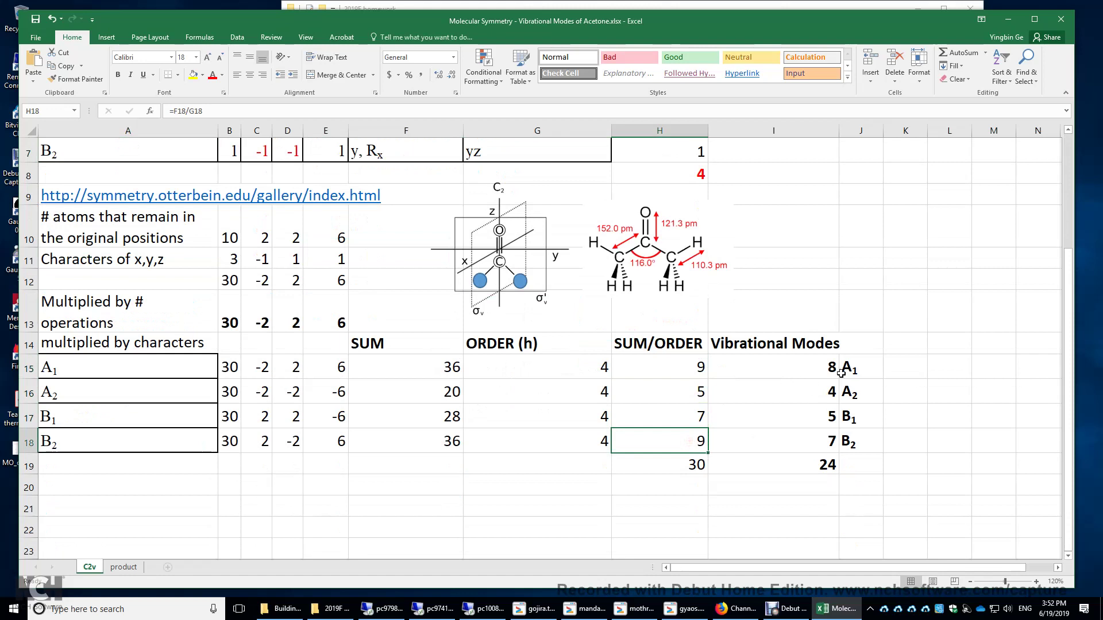
# - Read each vibrational mode count with its symmetry label in rows 15 to 18, finishing with I15:J18 selected
pyautogui.click(817, 369)
pyautogui.click(860, 370)
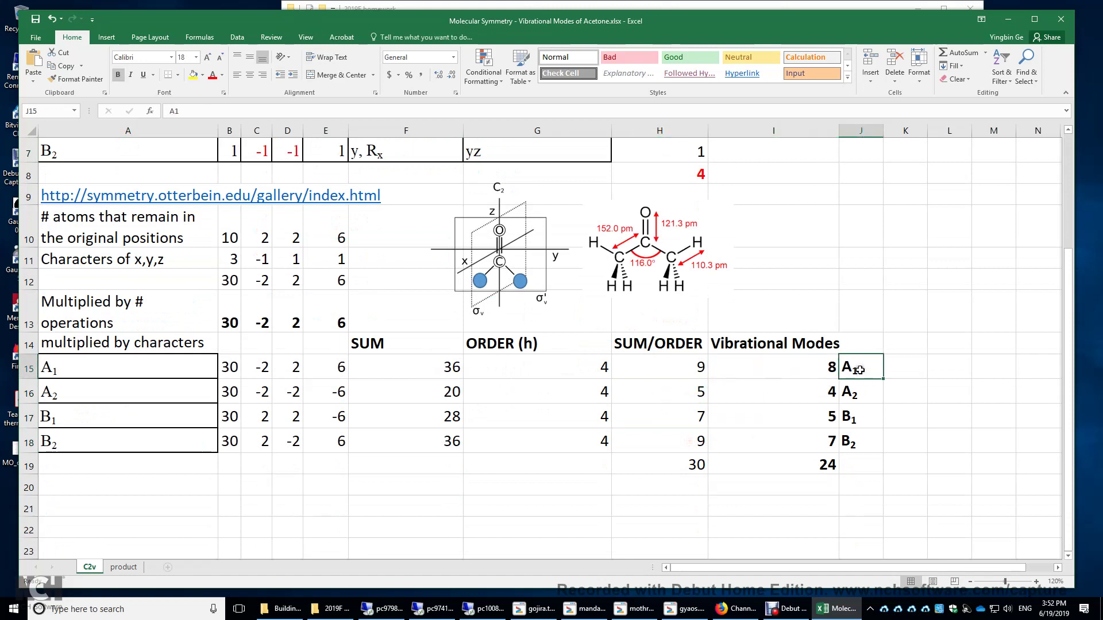
pyautogui.click(817, 393)
pyautogui.click(860, 393)
pyautogui.click(818, 416)
pyautogui.click(866, 414)
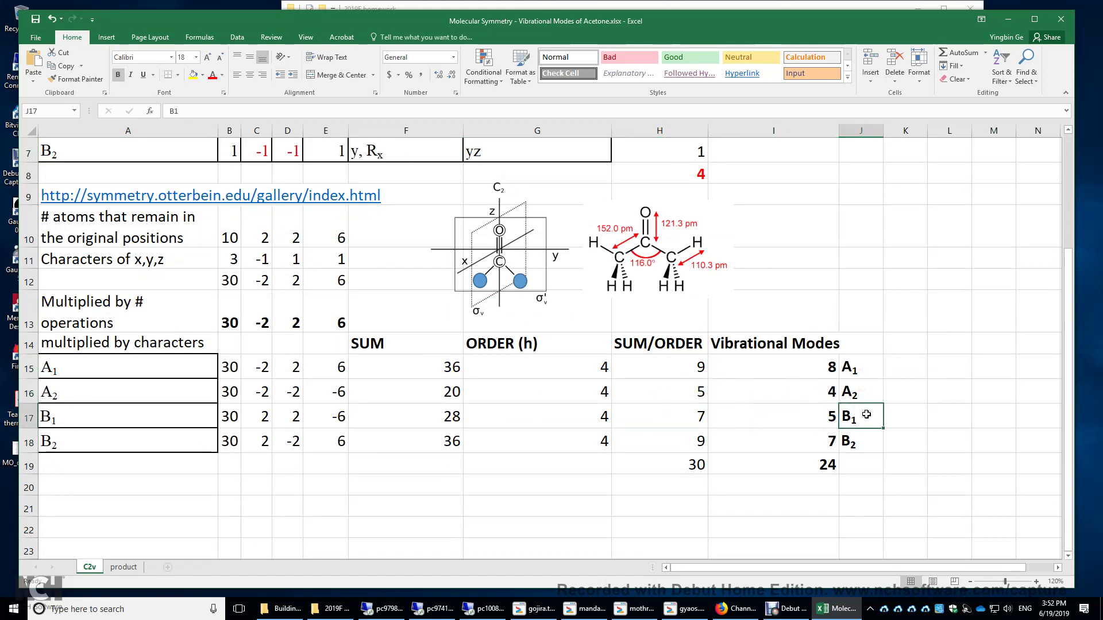
pyautogui.click(819, 440)
pyautogui.click(862, 440)
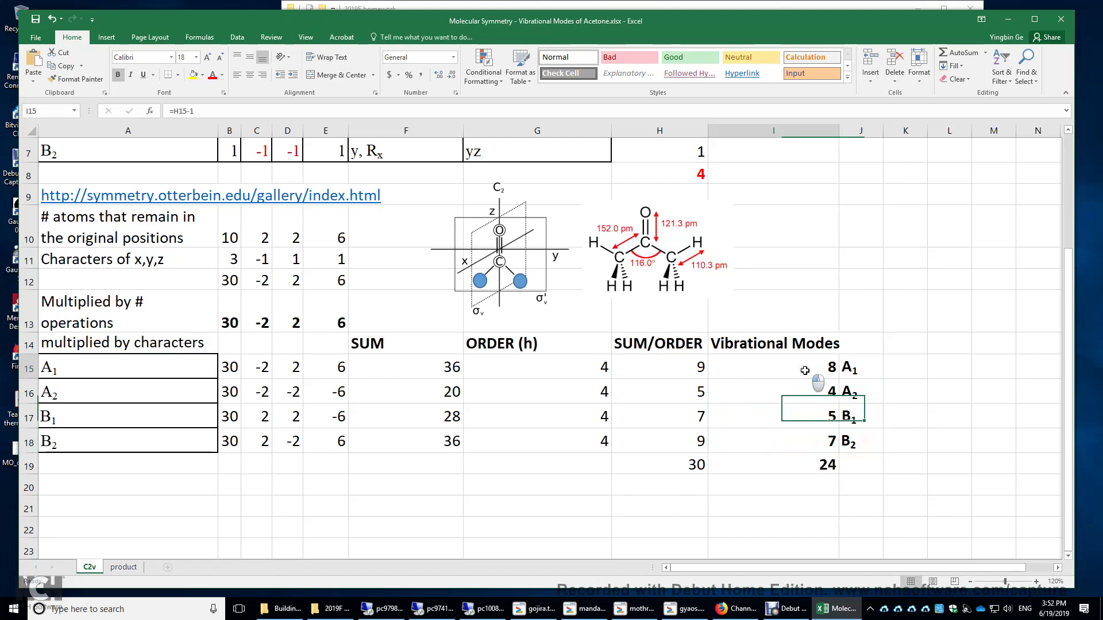
pyautogui.moveTo(808, 369); pyautogui.dragTo(869, 440)
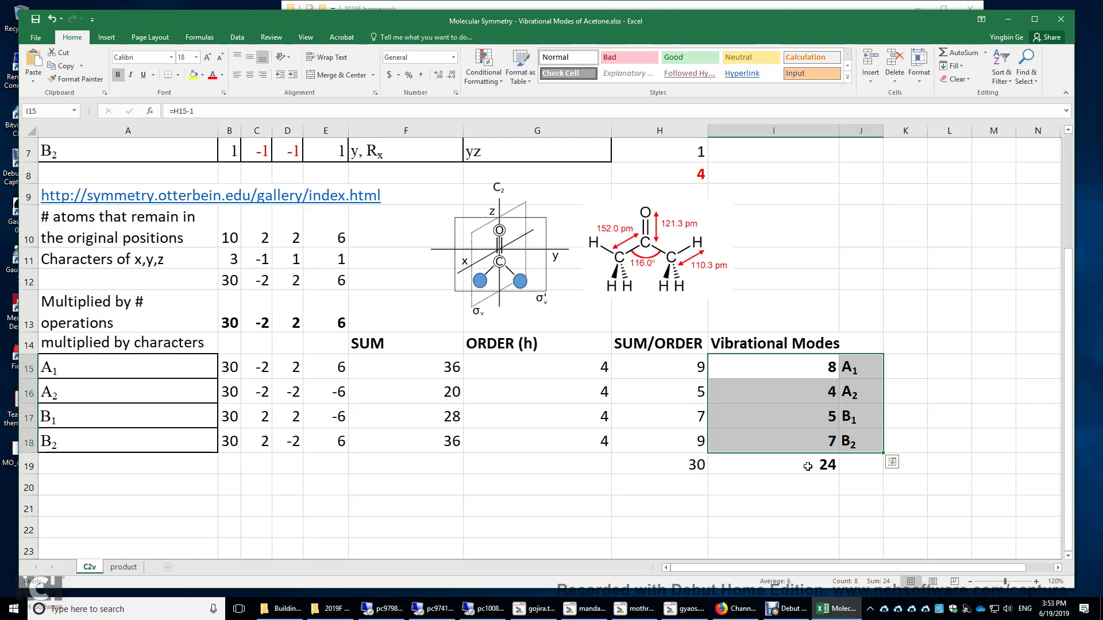
# - Check the formulas in I15 to I18 that subtract translations and rotations from the SUM/ORDER results
pyautogui.click(821, 367)
pyautogui.click(815, 388)
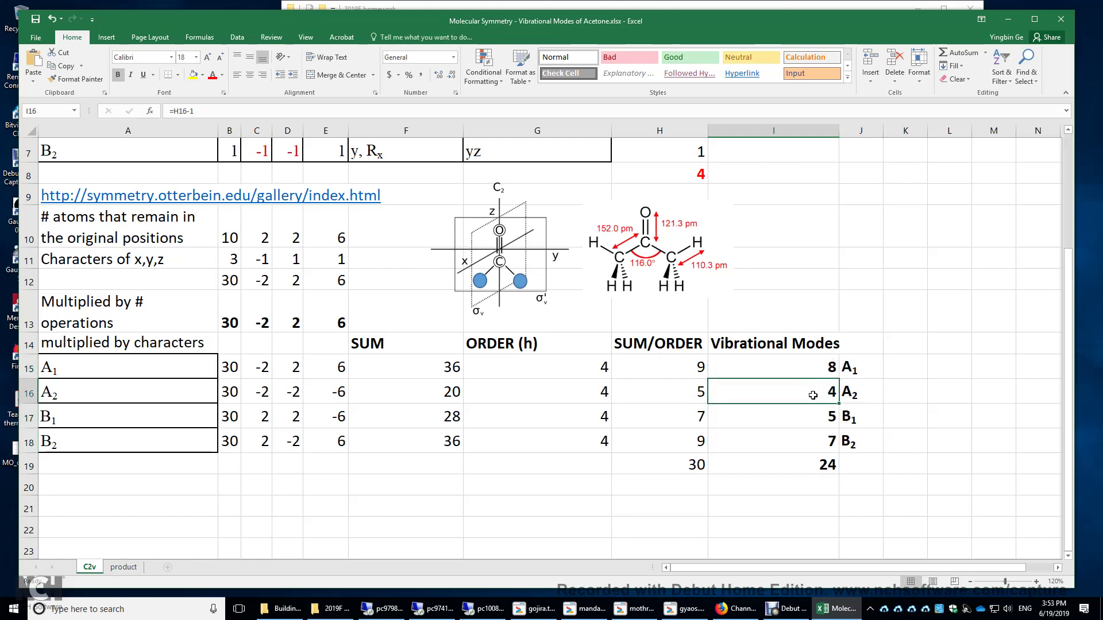
pyautogui.click(810, 419)
pyautogui.click(811, 443)
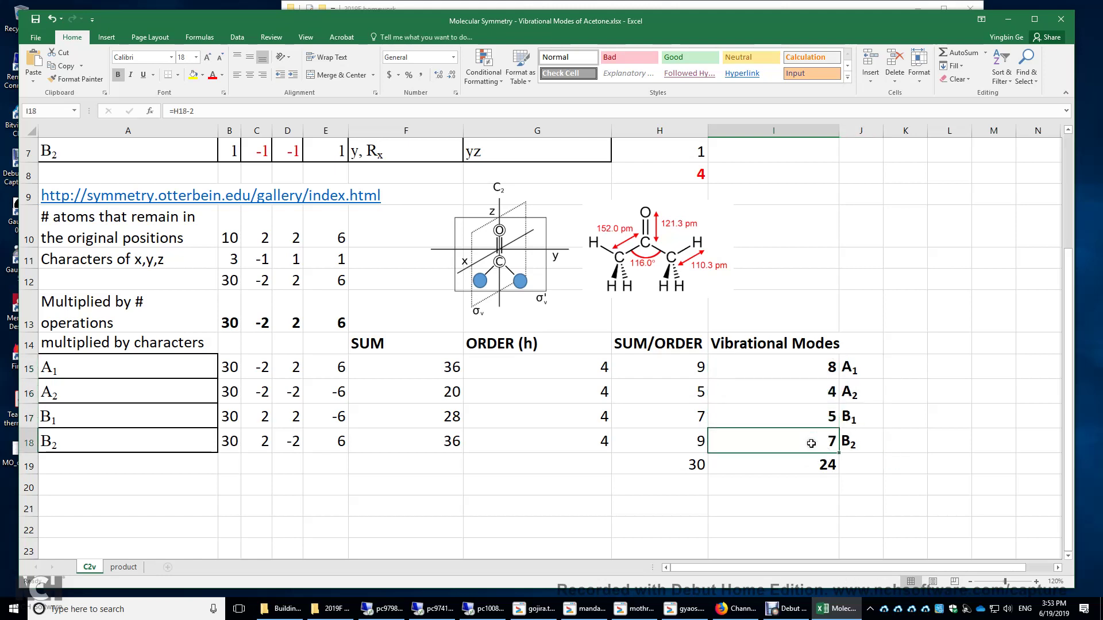